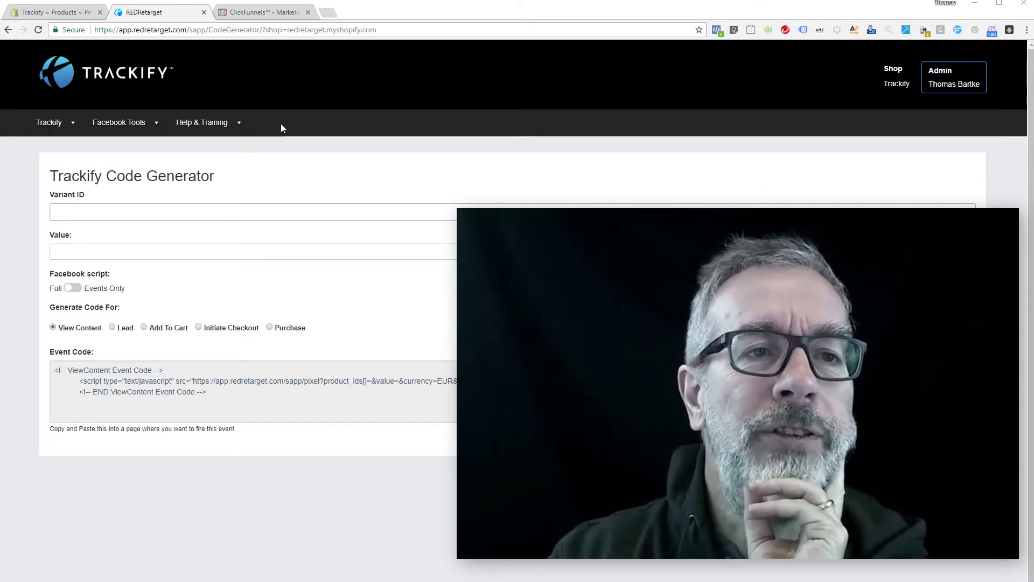
Step: Open the Sales Page 8545418 step (the Giveaway page) in the ClickFunnels page editor
left_click(264, 12)
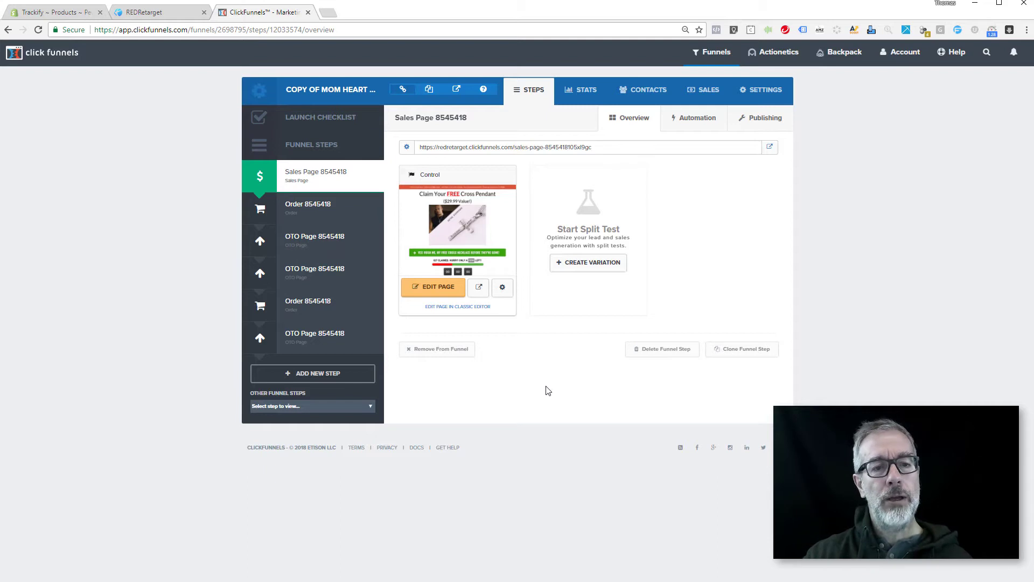
left_click(155, 16)
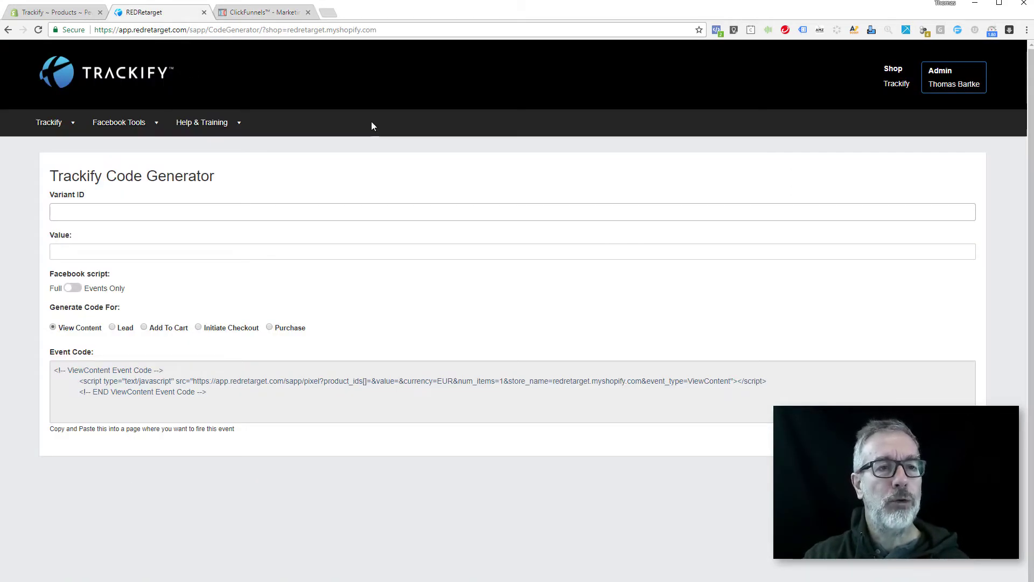
left_click(255, 14)
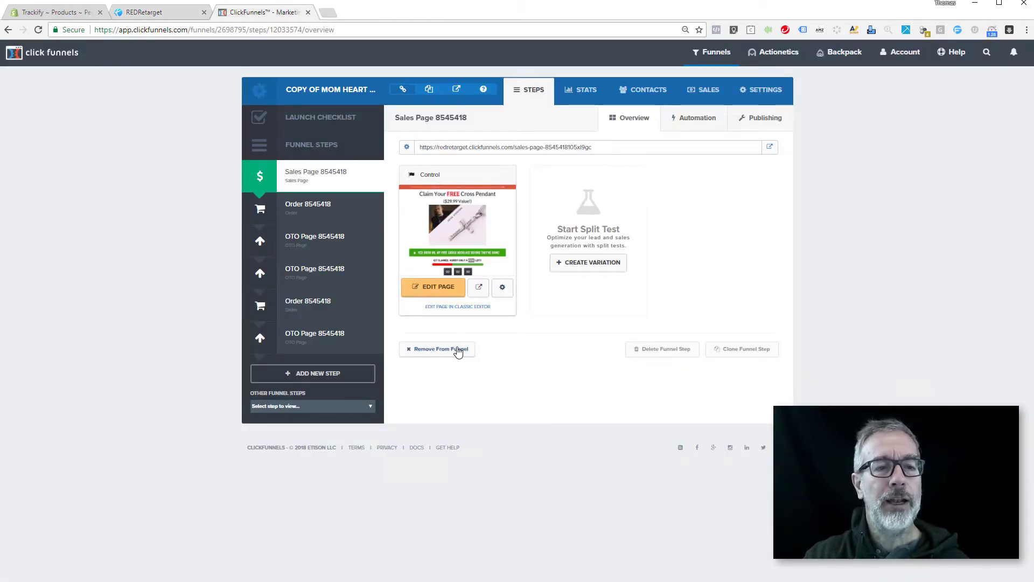
left_click(435, 291)
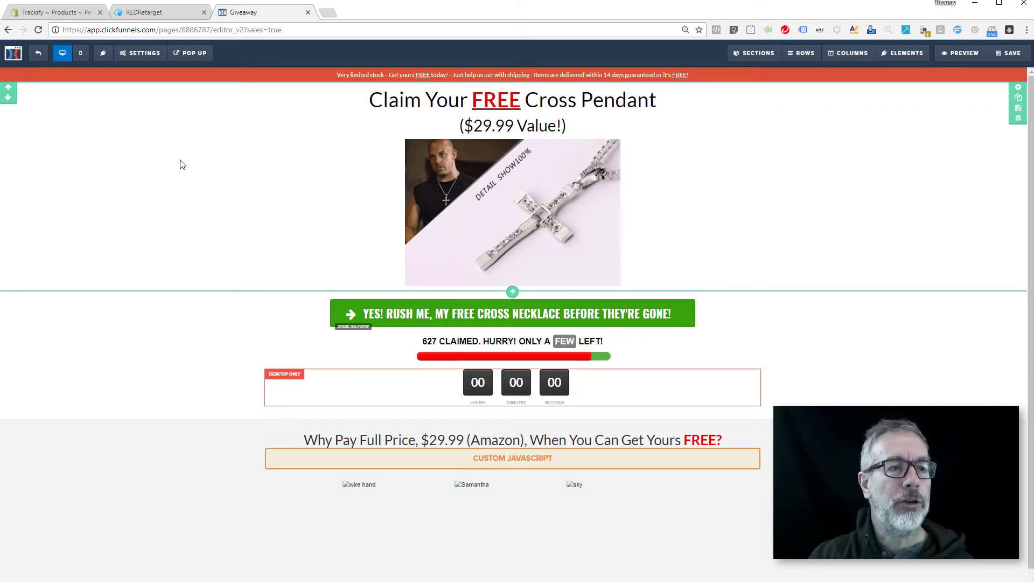
Step: Open the sales page's empty Header Code tracking editor, then return to the Trackify Code Generator
left_click(143, 53)
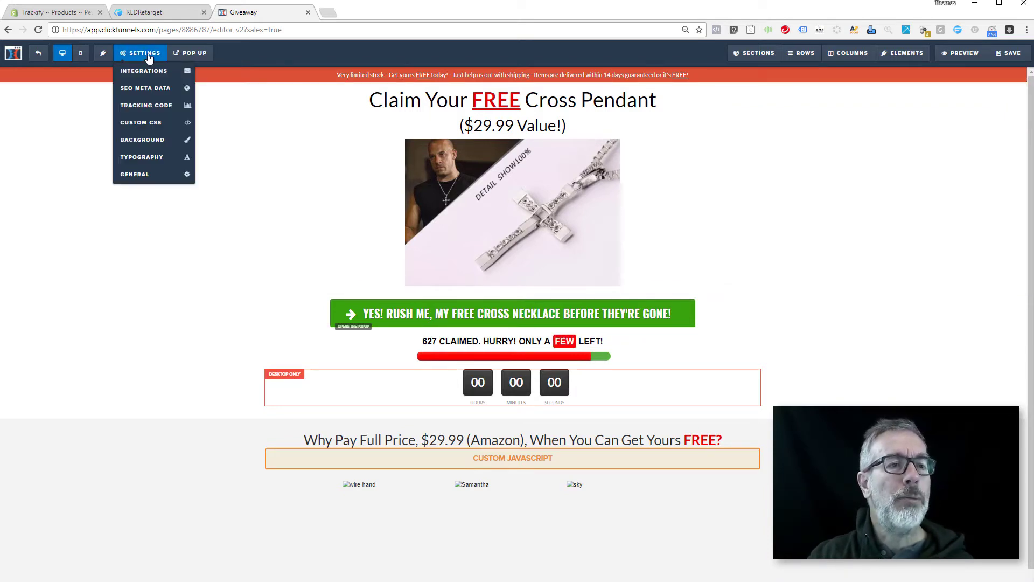
left_click(146, 108)
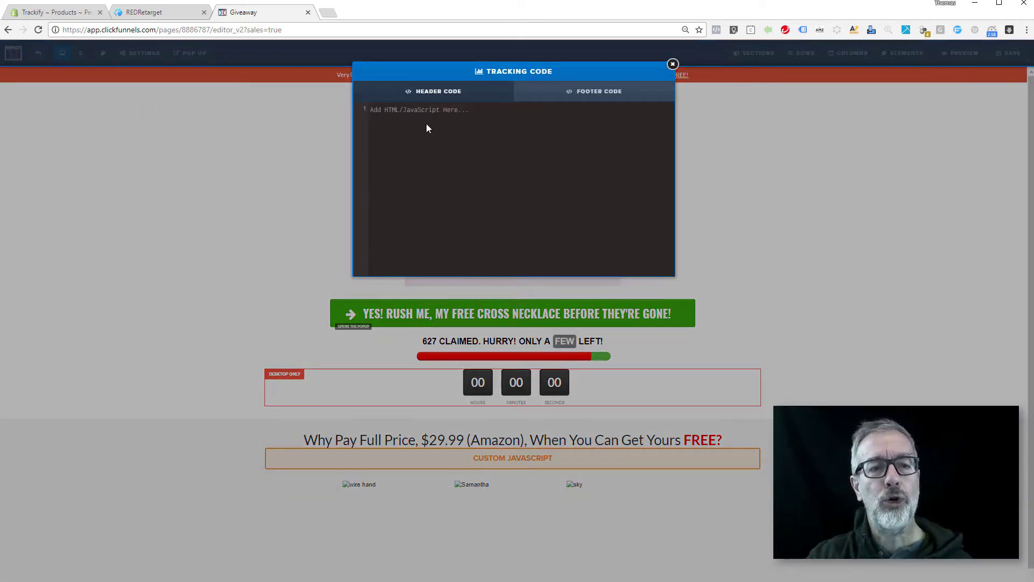
left_click(409, 138)
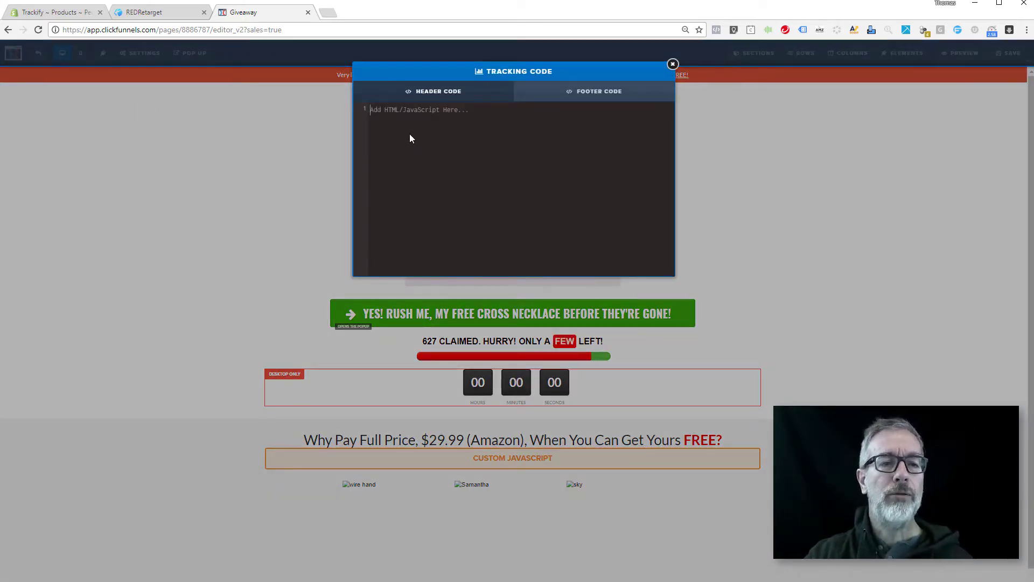
left_click(155, 12)
Step: Target the CROSS Pendant Necklace variant and set the ViewContent event value to 19.95
left_click(86, 209)
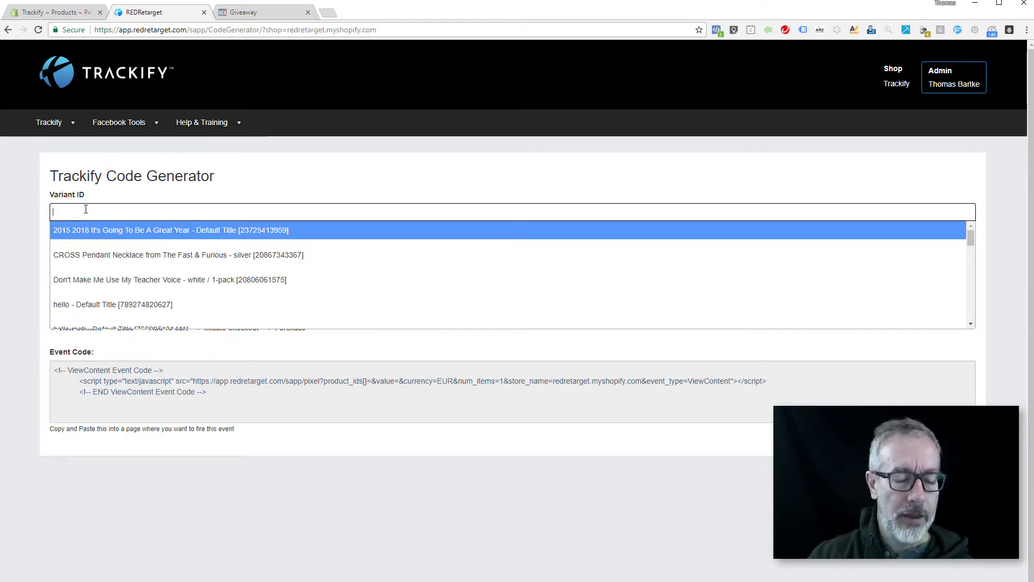
type("Cross")
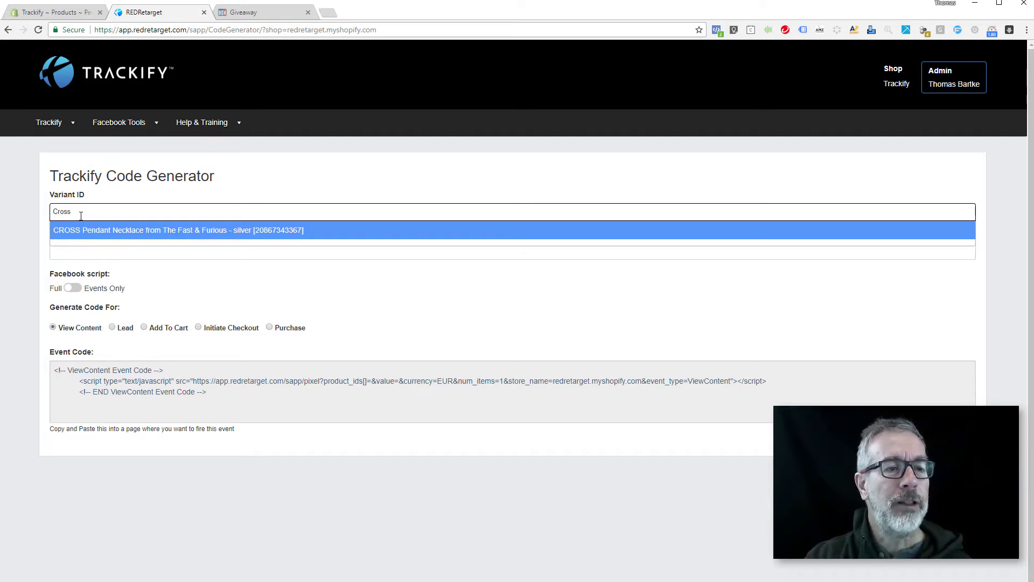
left_click(141, 233)
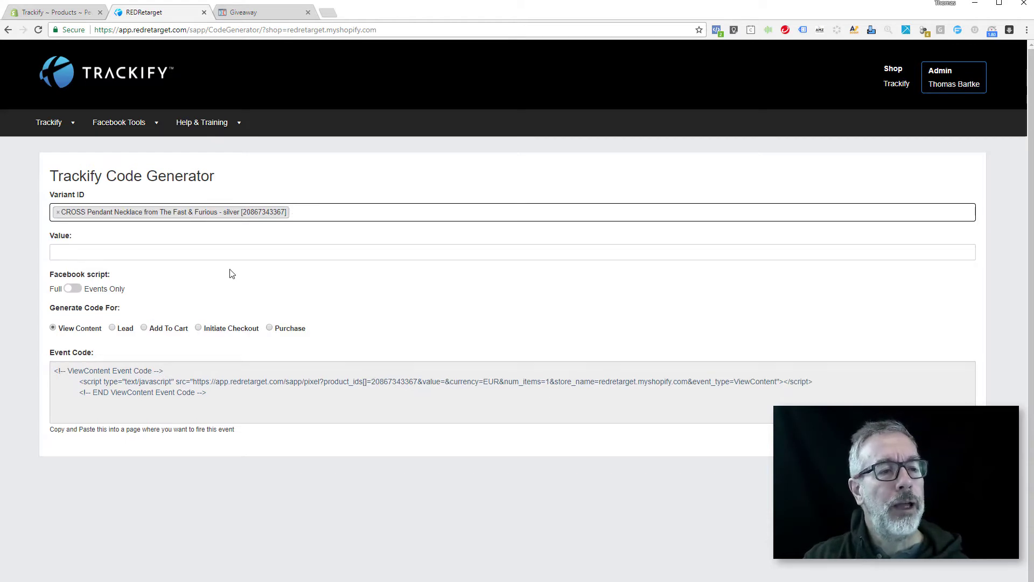
left_click(84, 253)
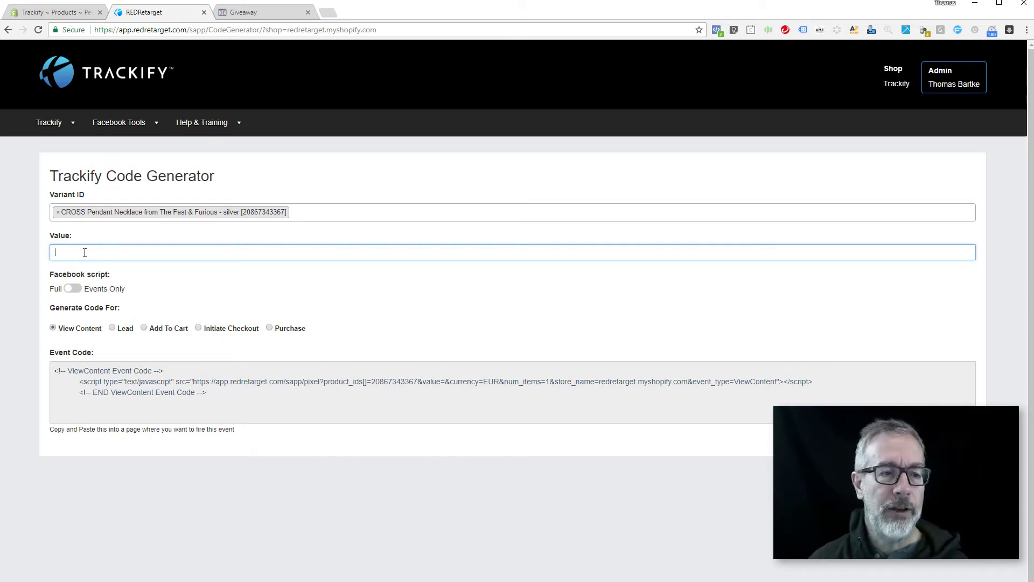
type("0.0")
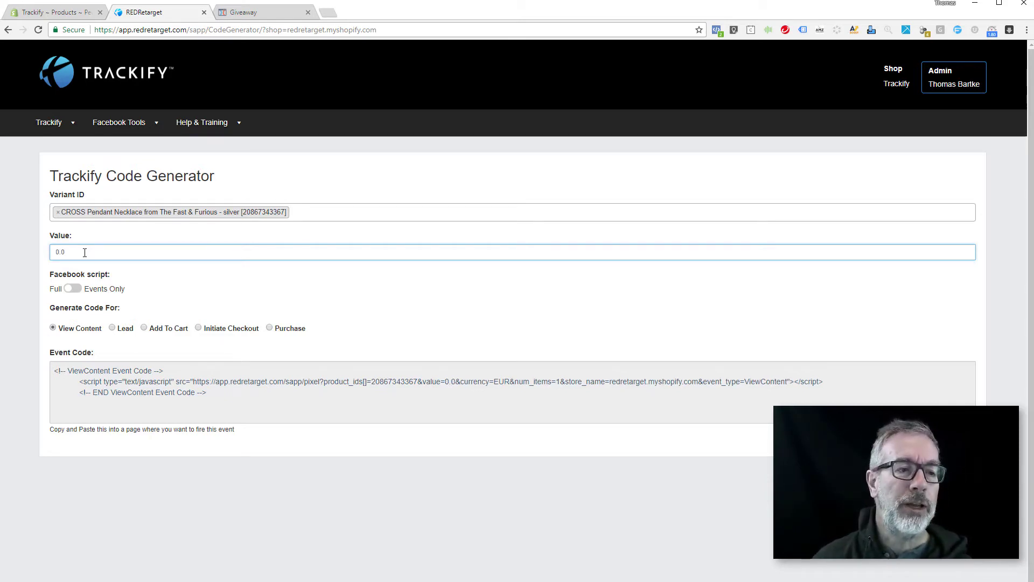
key("ctrl+a")
type("19.95")
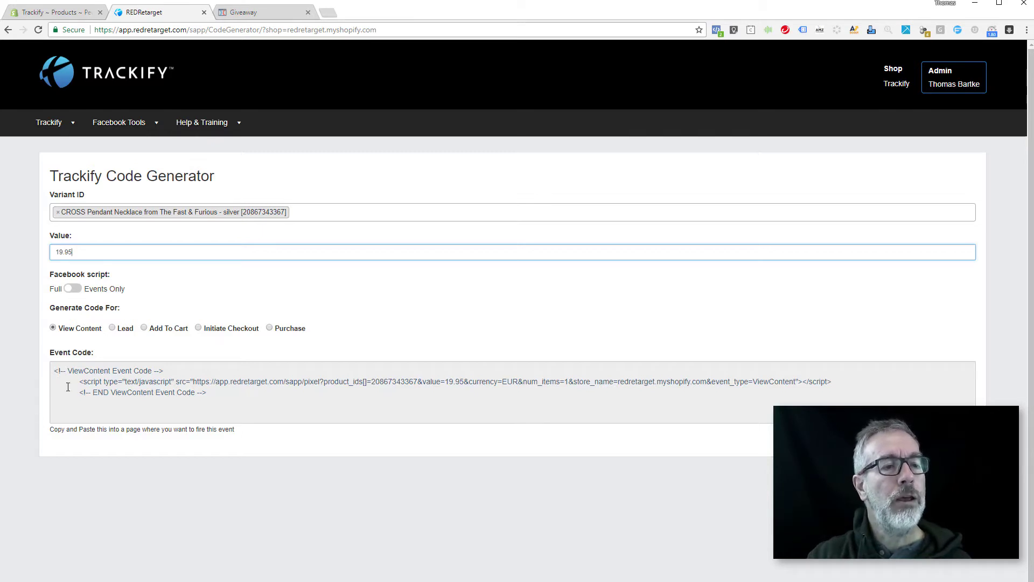
Step: Change the value to 0.00 and select the regenerated ViewContent event code for copying
left_click_drag(86, 253, 52, 253)
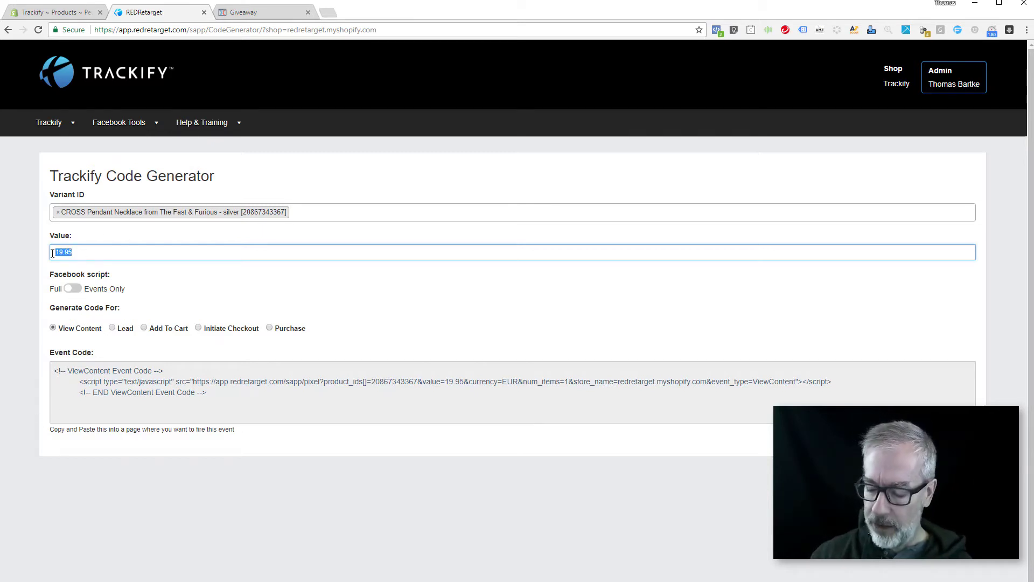
type("0.00")
left_click(22, 329)
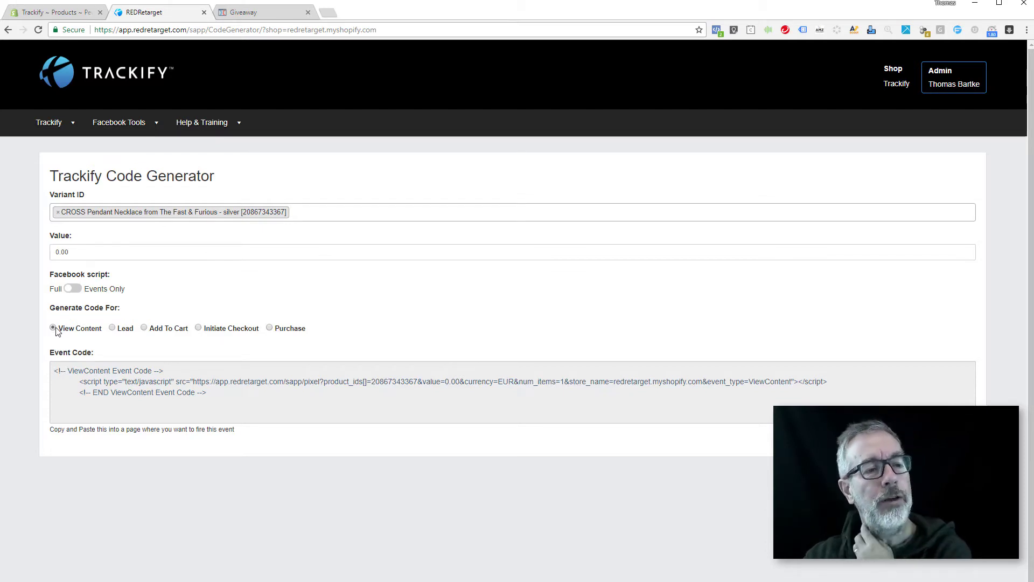
left_click(249, 394)
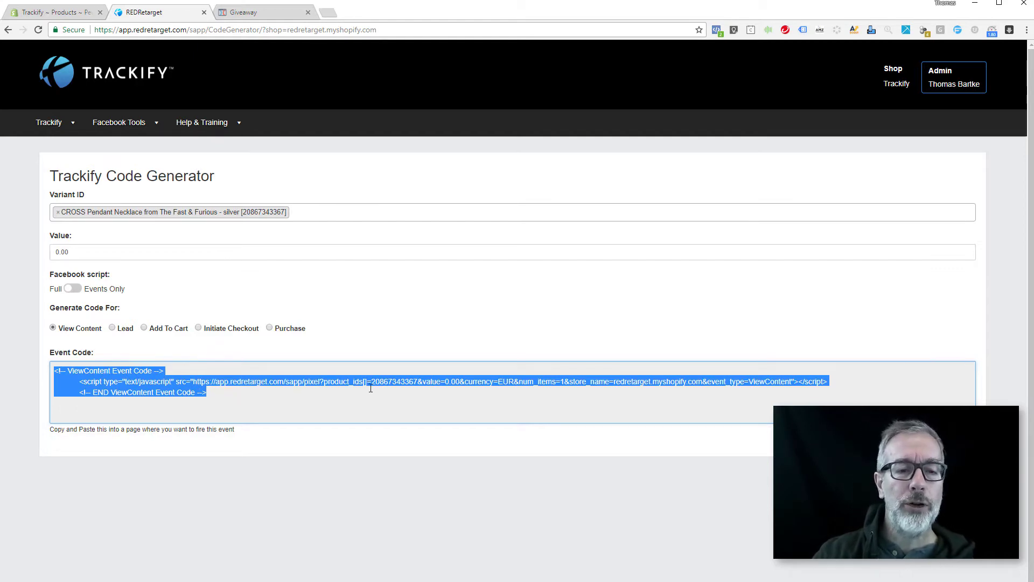
Step: Paste the ViewContent code into the Giveaway page's Header Code, save it, and exit the editor
left_click(244, 12)
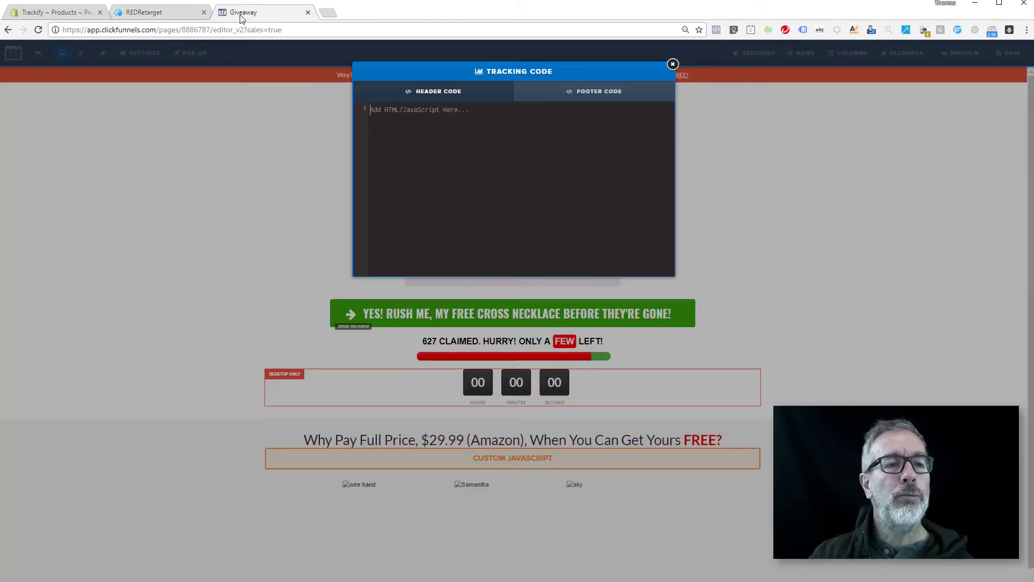
key("ctrl+v")
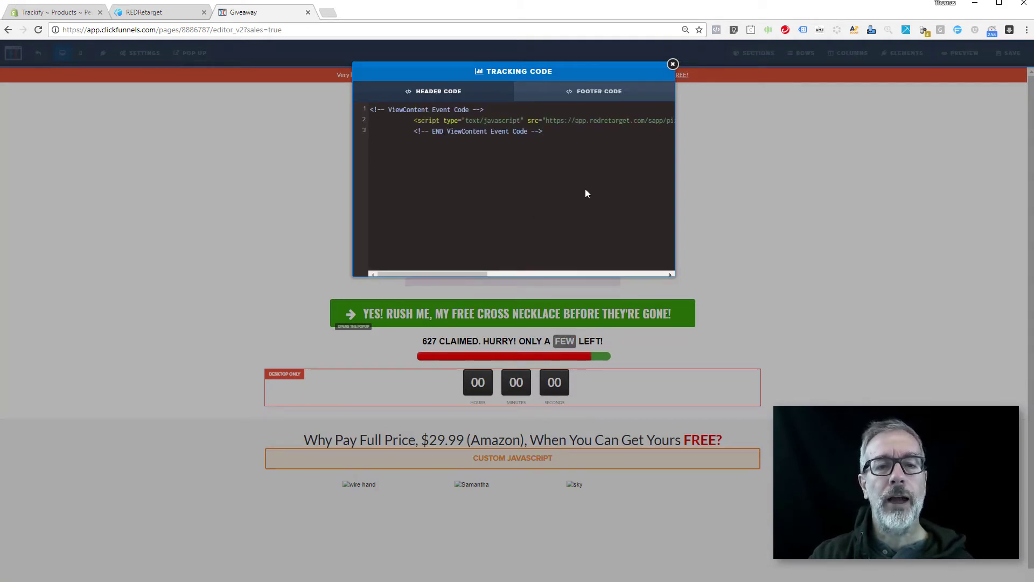
left_click(674, 65)
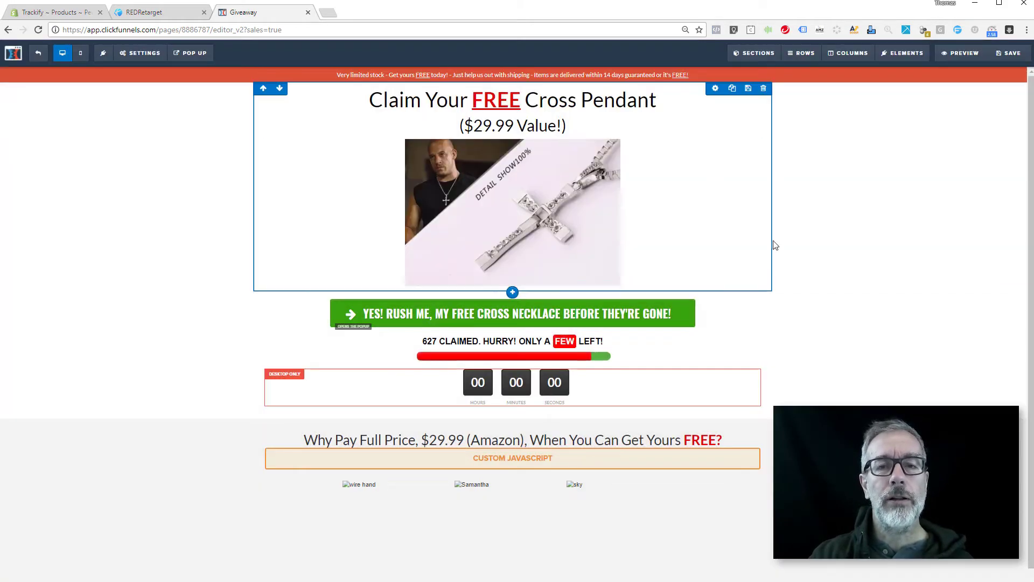
left_click(39, 55)
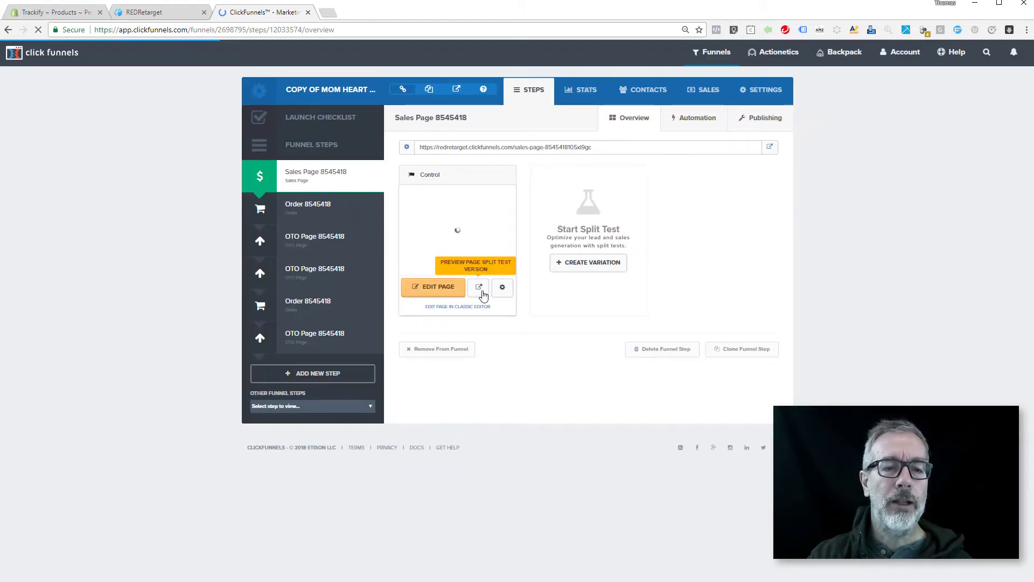
Step: Preview the sales page and confirm Pixel Helper shows ViewContent firing with its content_name
left_click(482, 293)
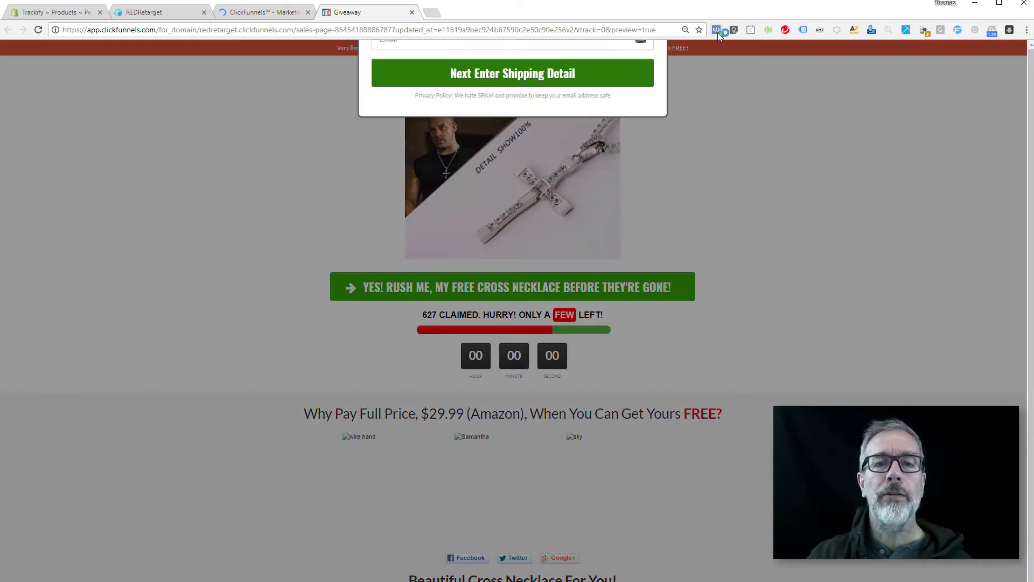
left_click(718, 31)
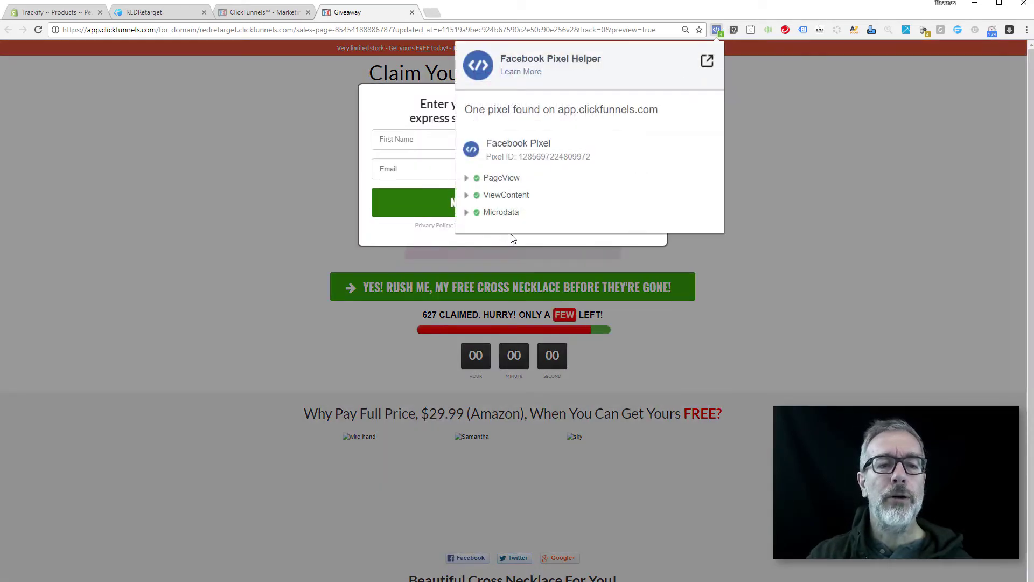
left_click(470, 195)
scroll(573, 291, "down", 1)
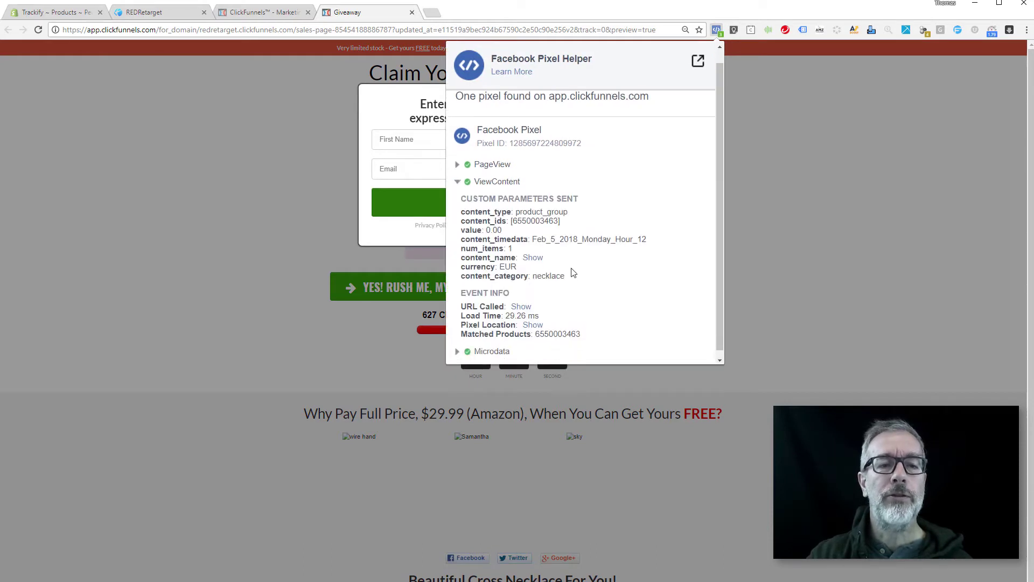
left_click(534, 252)
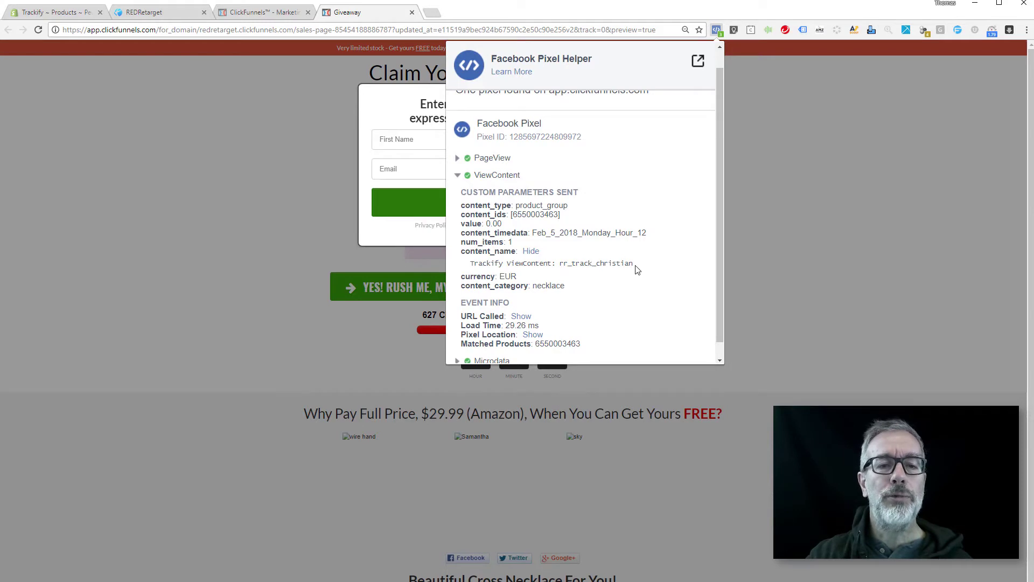
left_click_drag(634, 264, 581, 265)
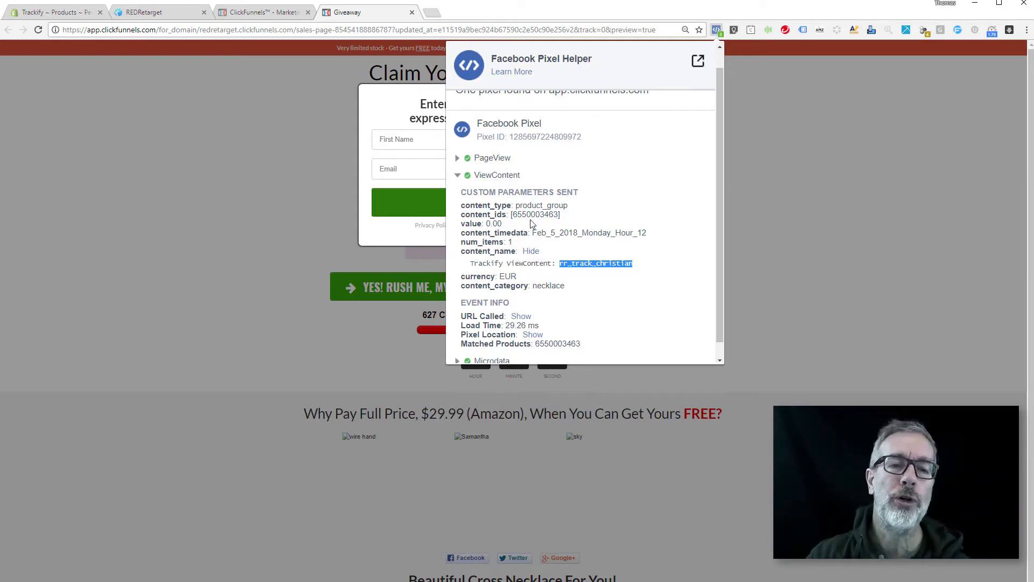
left_click(717, 31)
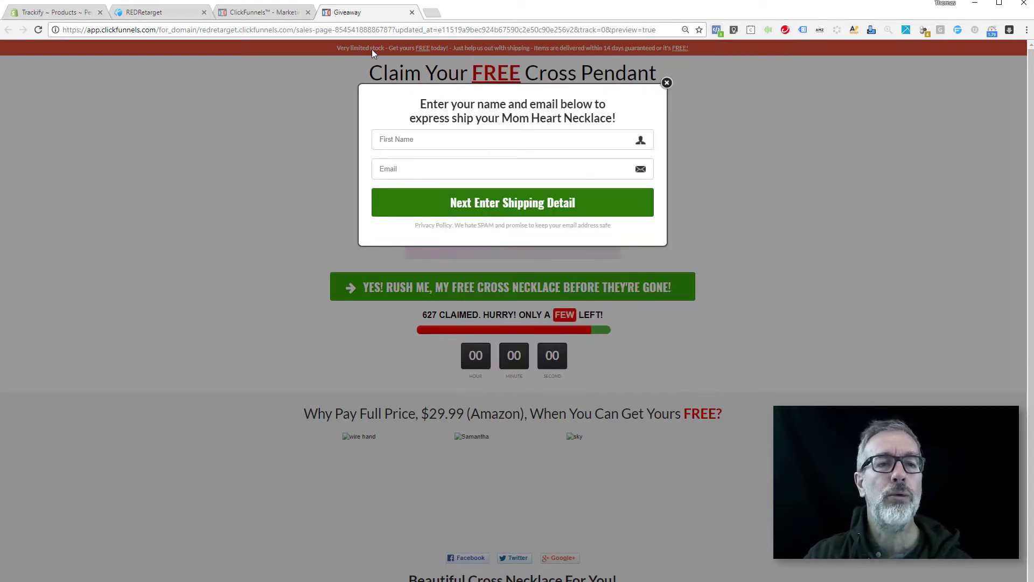
left_click(667, 83)
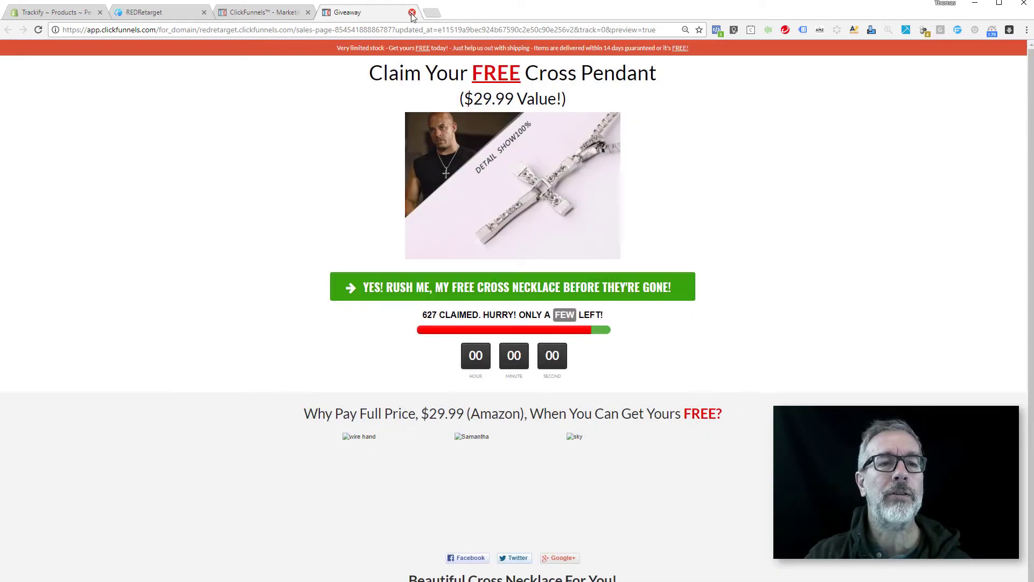
Step: Open the Order 8545418 page in the editor and bring up its tracking code settings
left_click(412, 12)
left_click(314, 208)
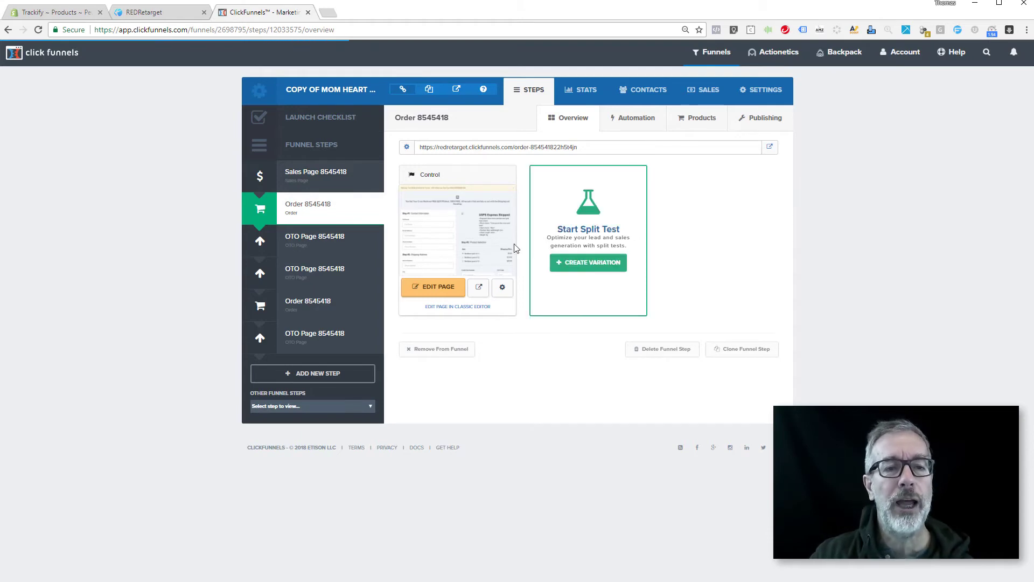
left_click(433, 290)
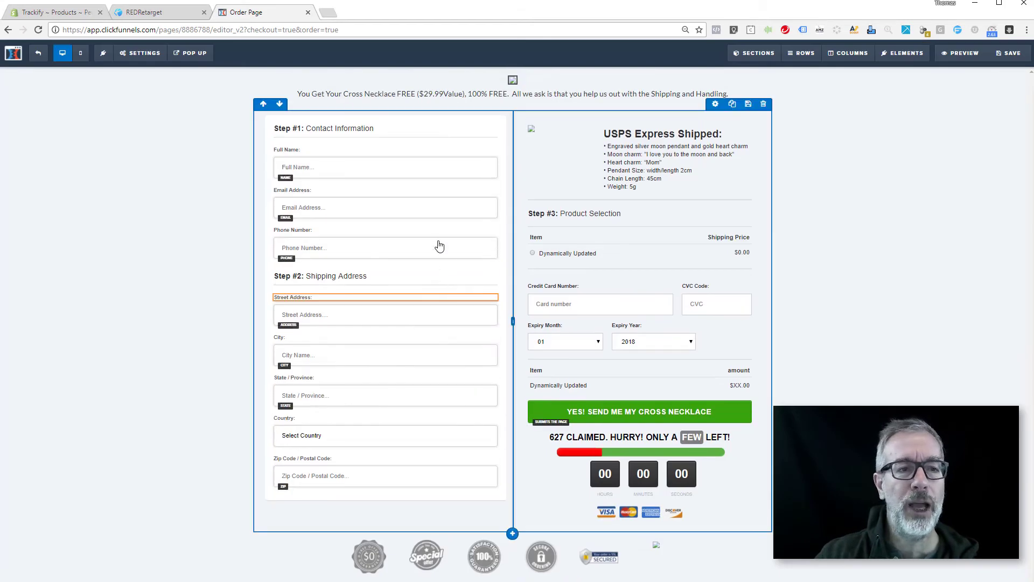
left_click(140, 52)
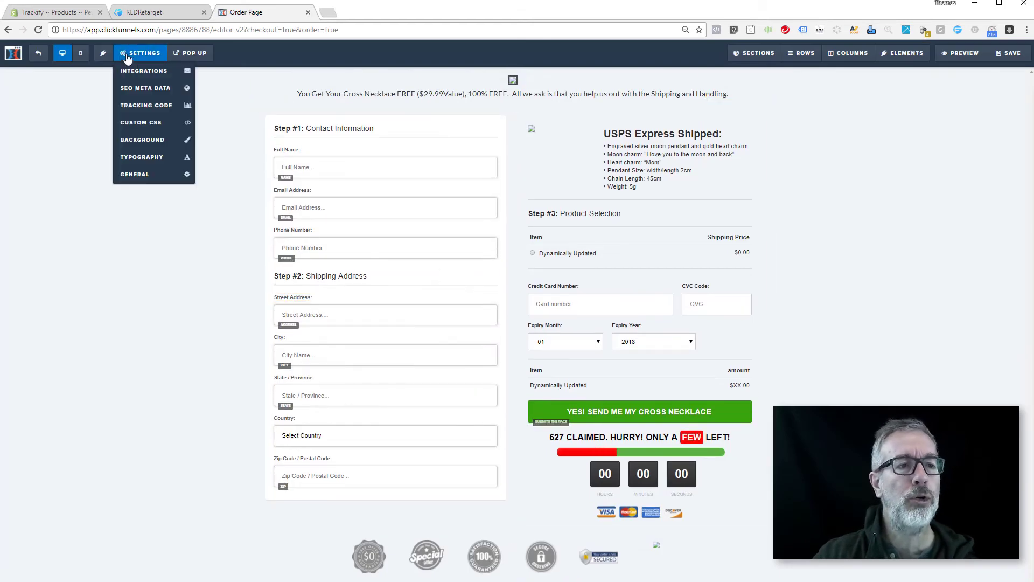
left_click(144, 106)
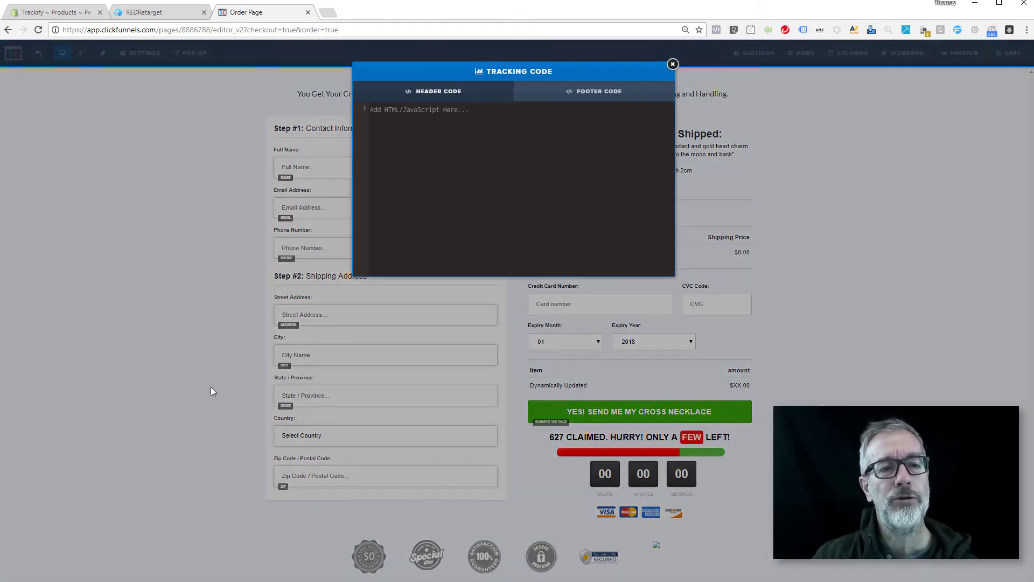
Step: Copy Trackify's Add To Cart event code into the order page's Header Code and save
left_click(143, 11)
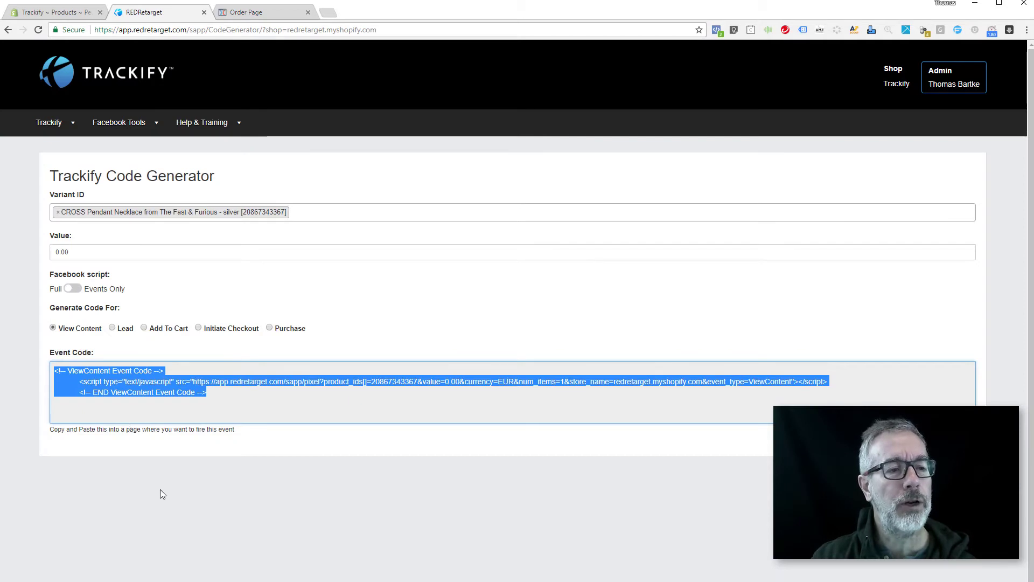
left_click(144, 328)
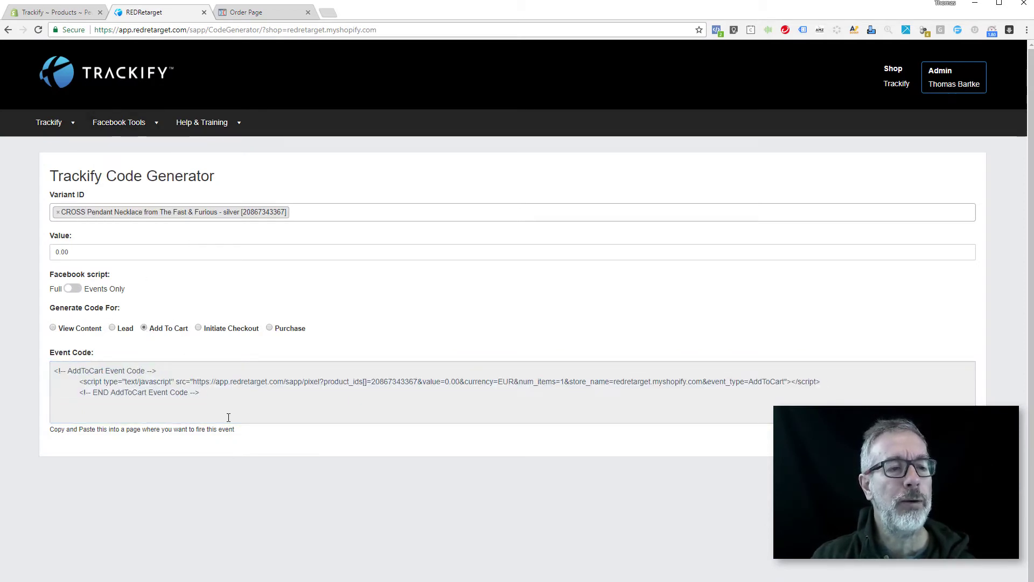
left_click(207, 393)
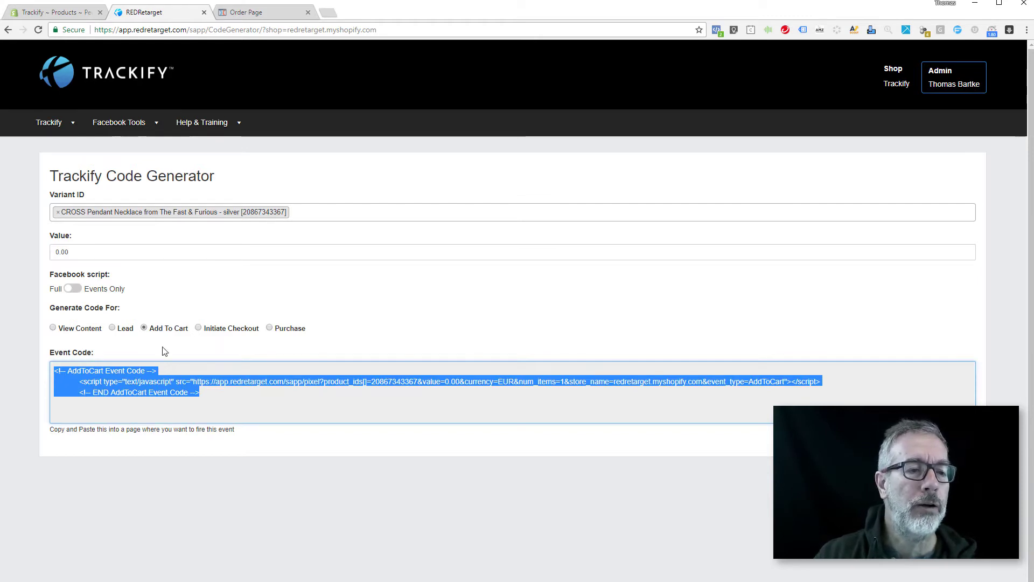
left_click(253, 12)
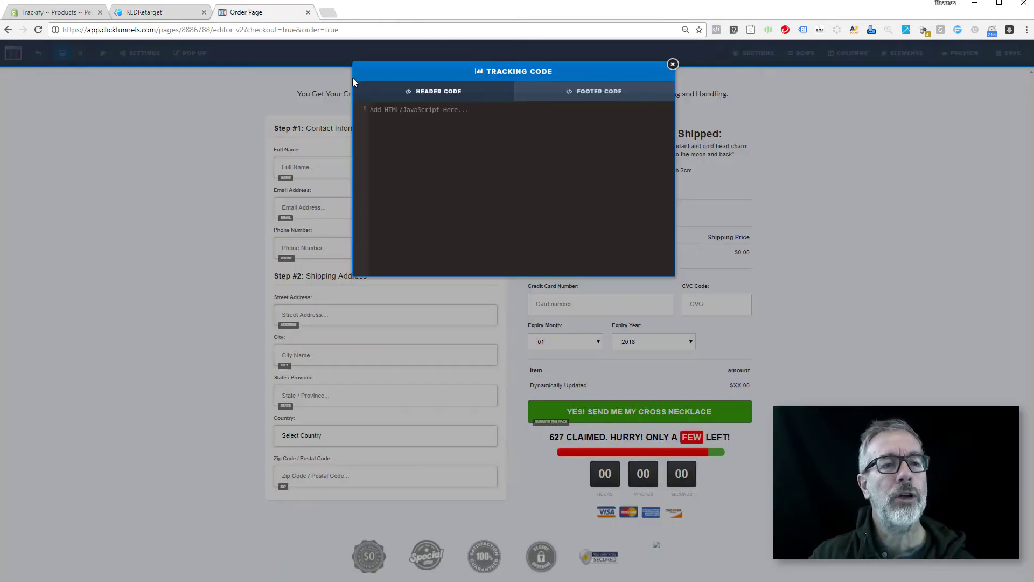
key("ctrl+v")
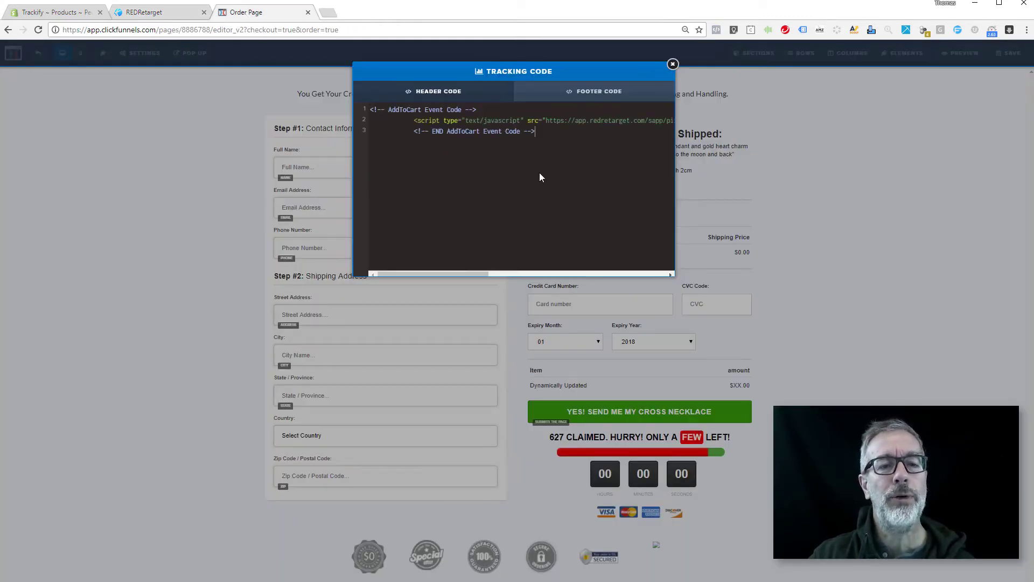
left_click(673, 65)
left_click(1008, 52)
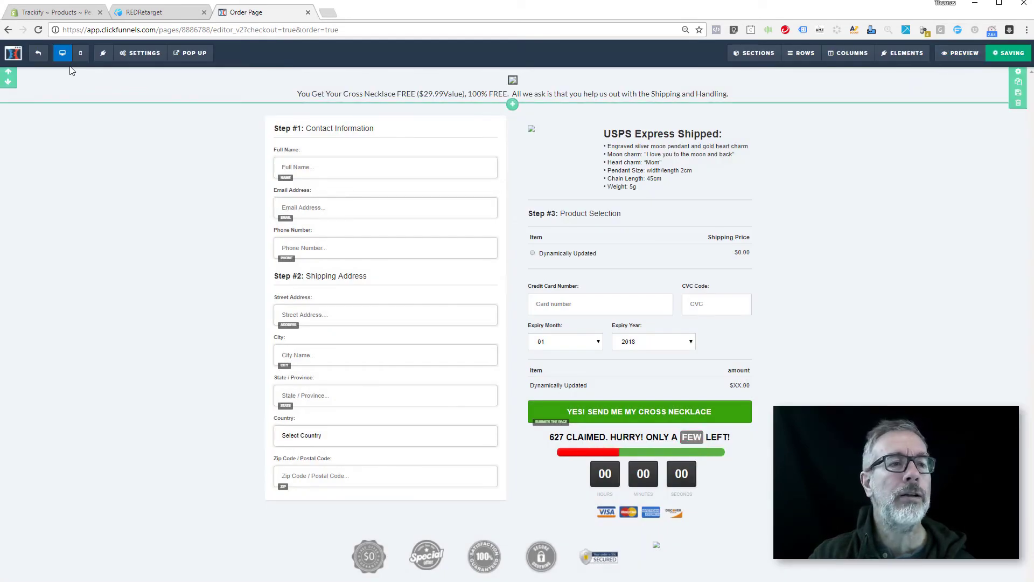
Step: Exit the editor and preview the Sales Page 8545418 step in a new tab
left_click(41, 56)
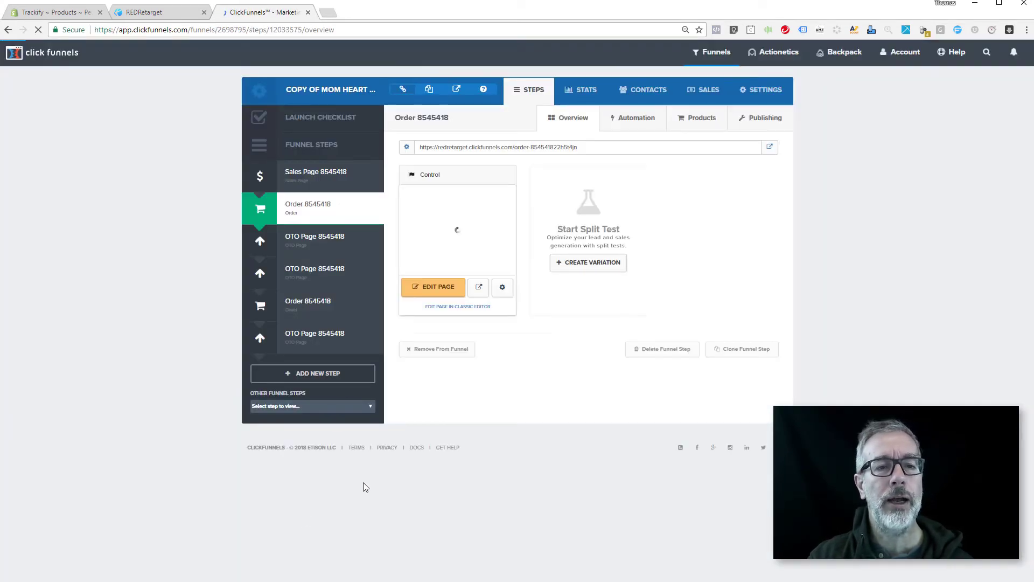
left_click(298, 178)
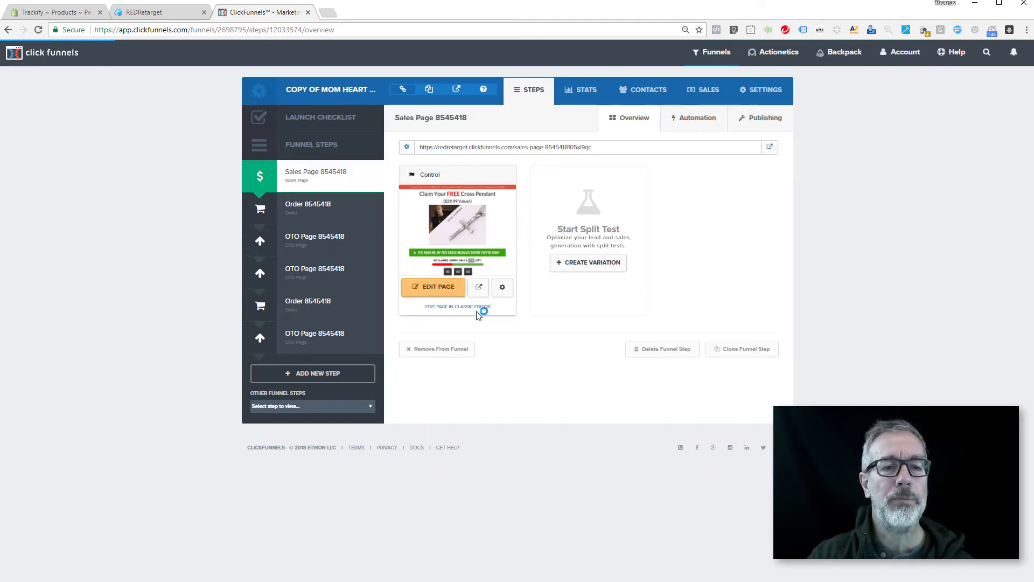
left_click(322, 211)
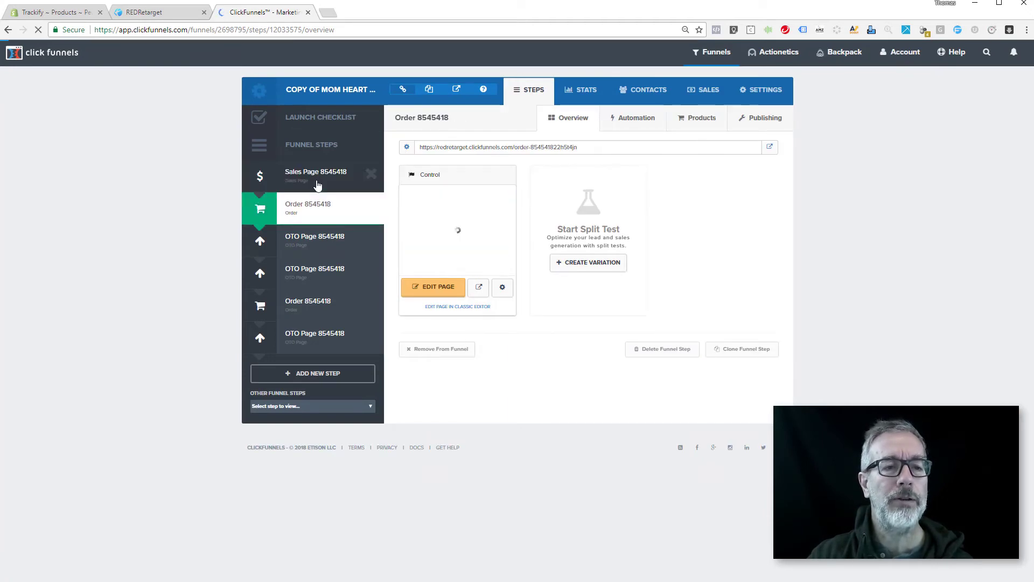
left_click(374, 179)
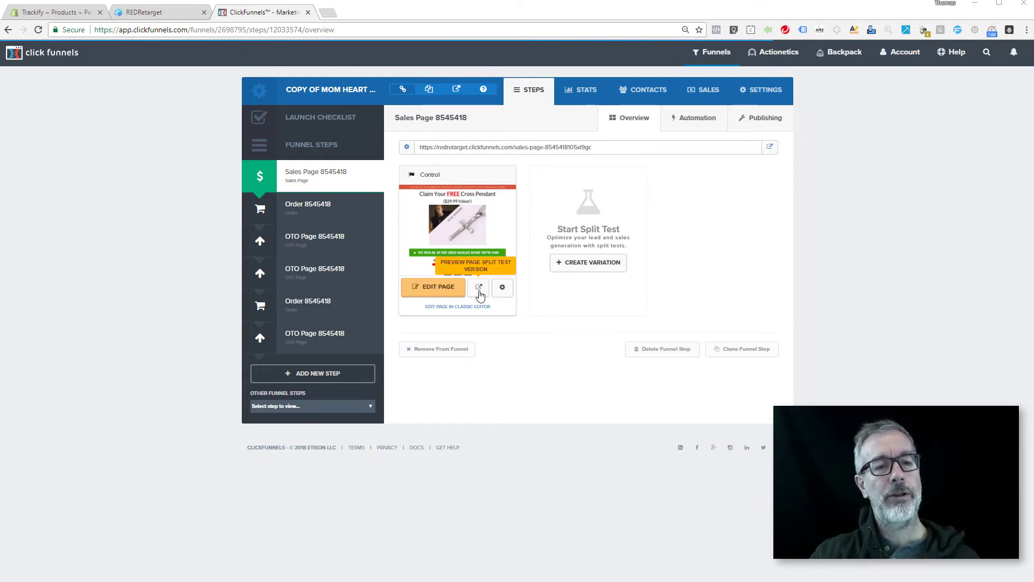
left_click(479, 291)
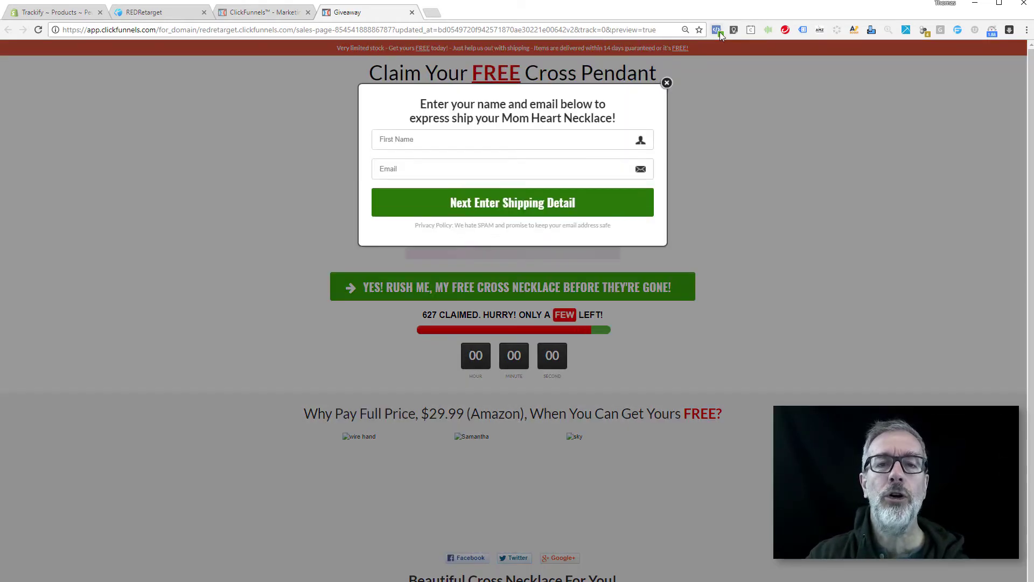
Step: Confirm the ViewContent pixel event fires, then click YES! RUSH ME to reach the order page
left_click(717, 30)
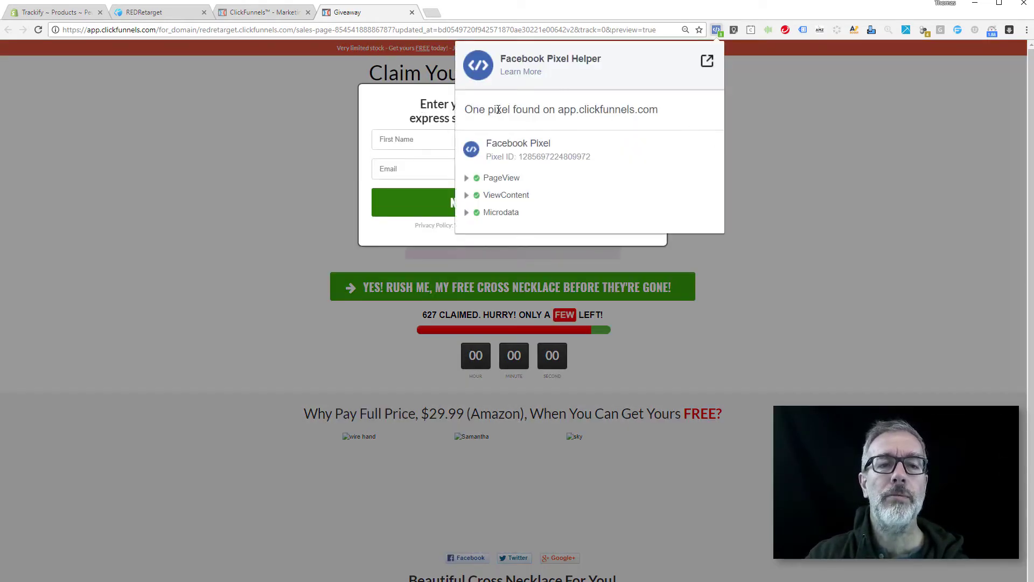
left_click(467, 198)
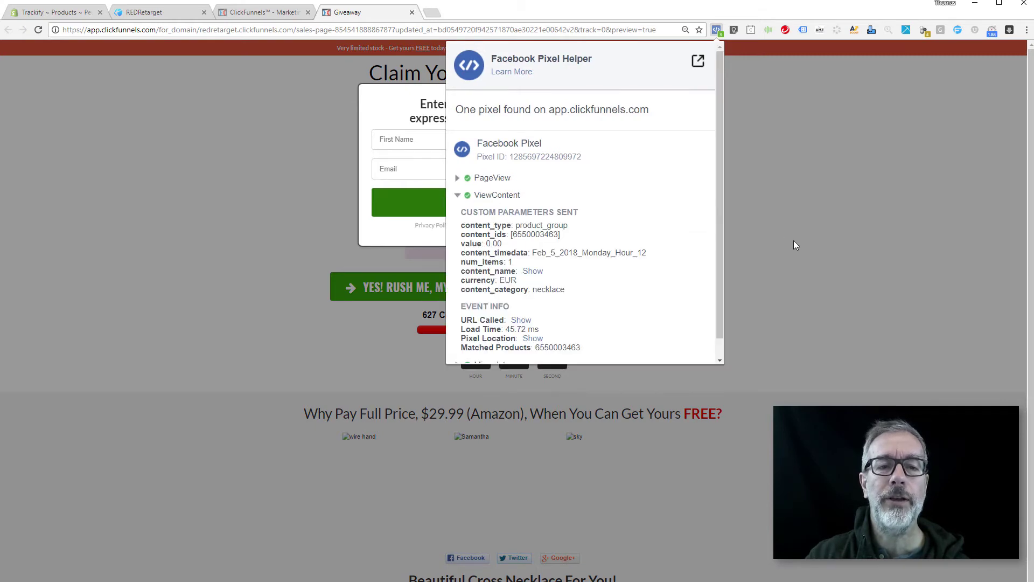
left_click(794, 241)
left_click(500, 287)
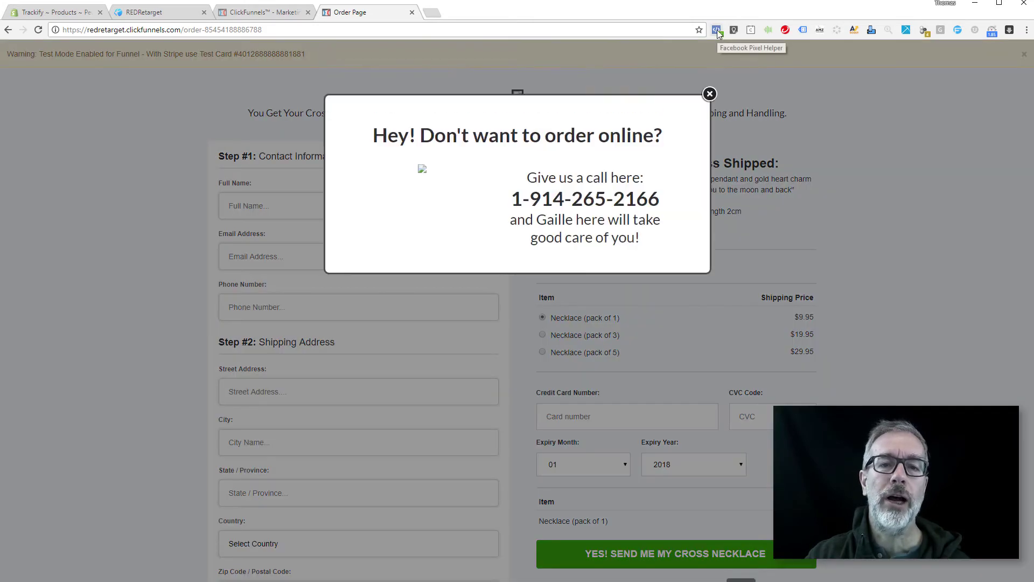
Step: Verify Pixel Helper shows AddToCart with its content_name on the order page, then close the preview
left_click(716, 30)
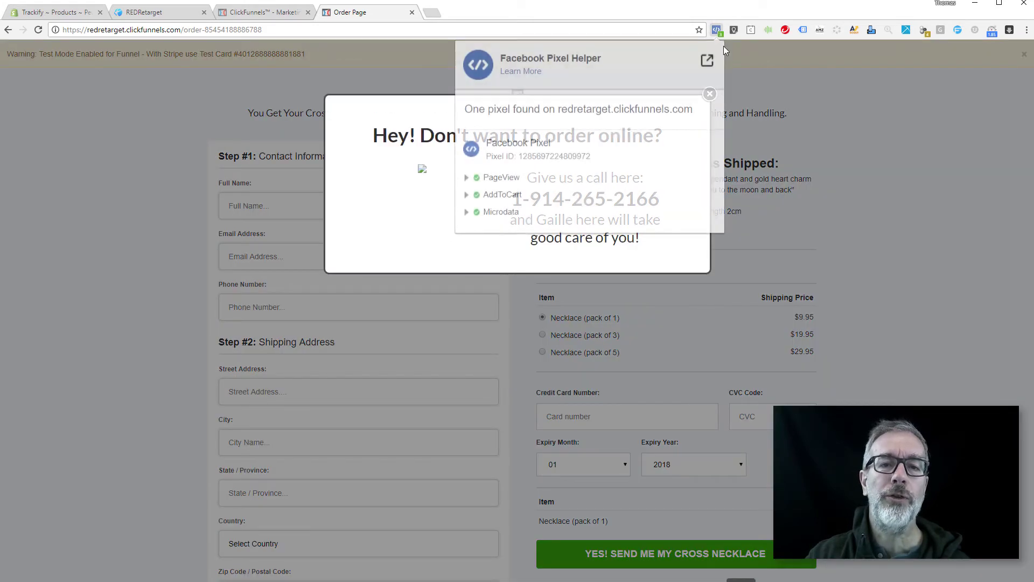
left_click(463, 196)
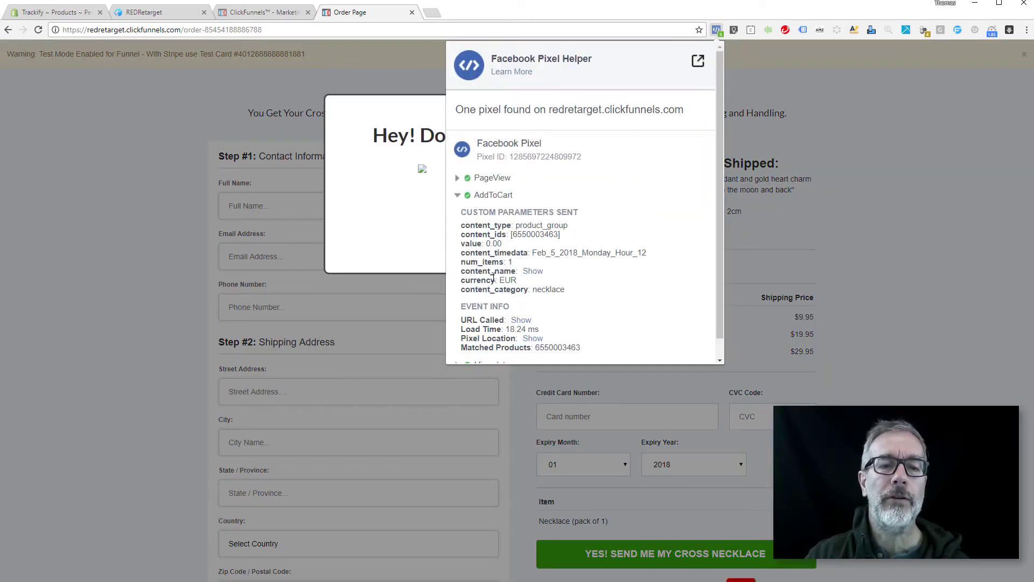
left_click(533, 271)
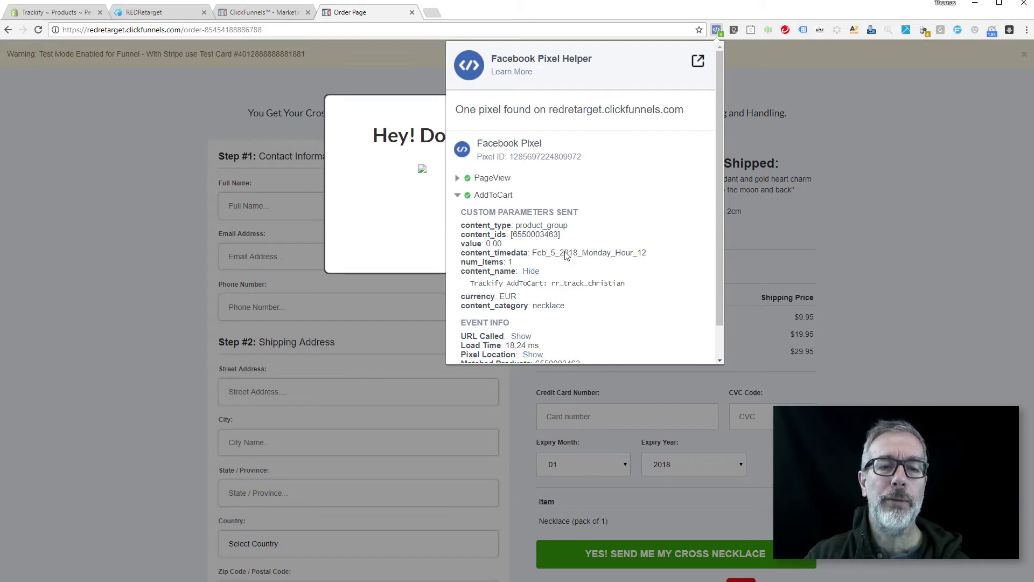
scroll(566, 272, "down", 2)
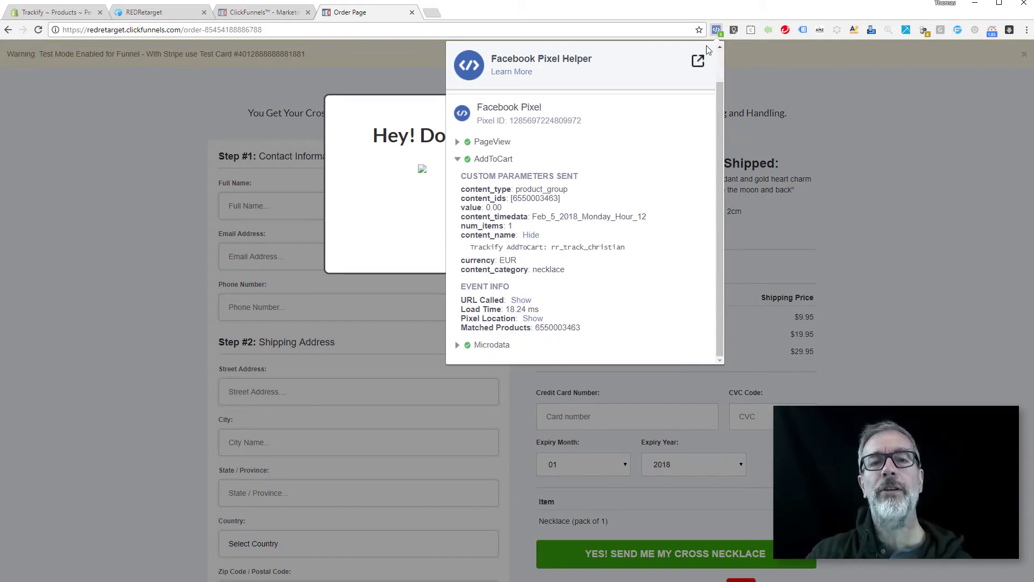
left_click(716, 31)
left_click(717, 32)
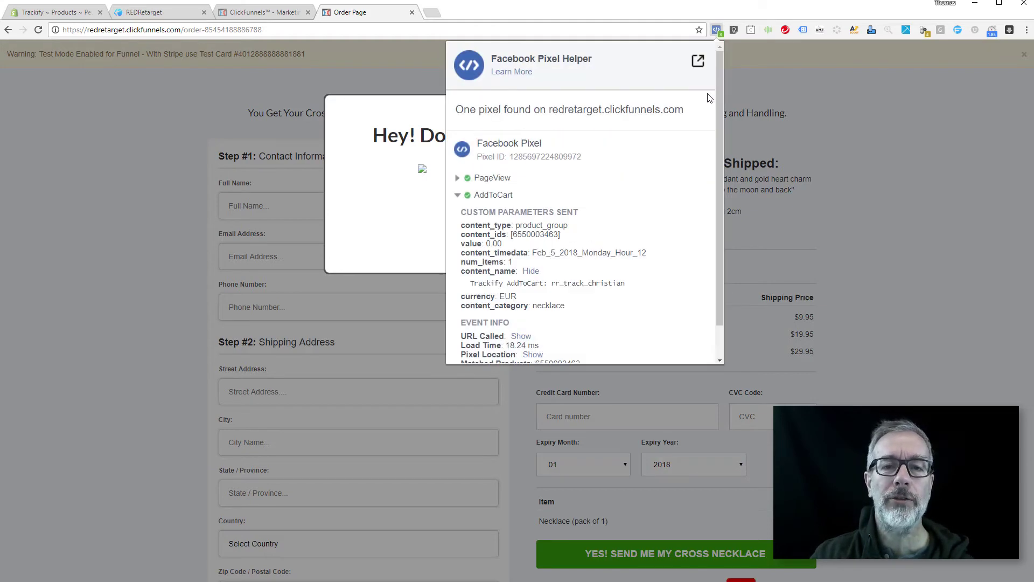
left_click(786, 69)
key("ctrl+w")
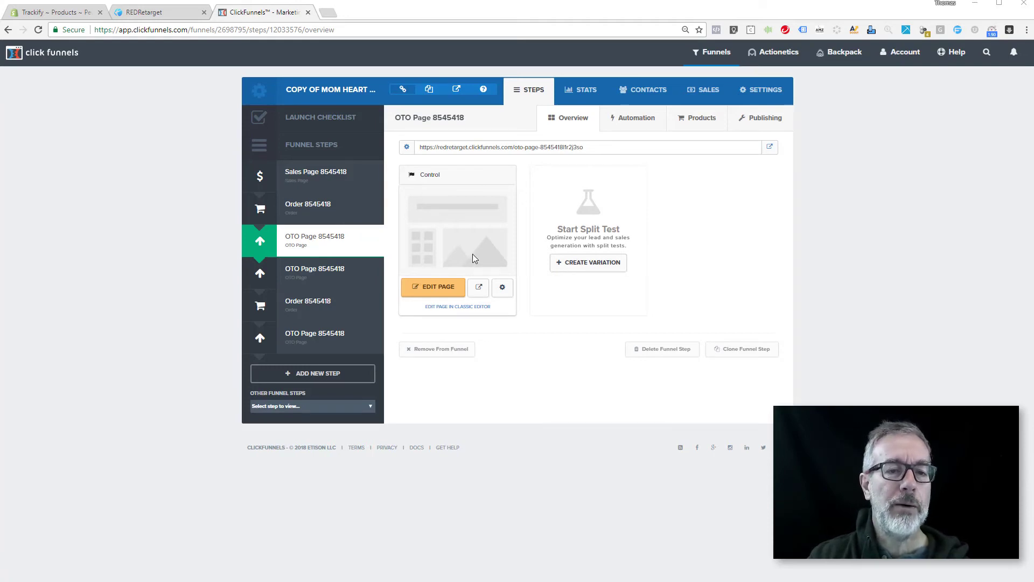
Step: Open the OTO Page 8545418 in the editor and bring up its tracking code settings
left_click(437, 291)
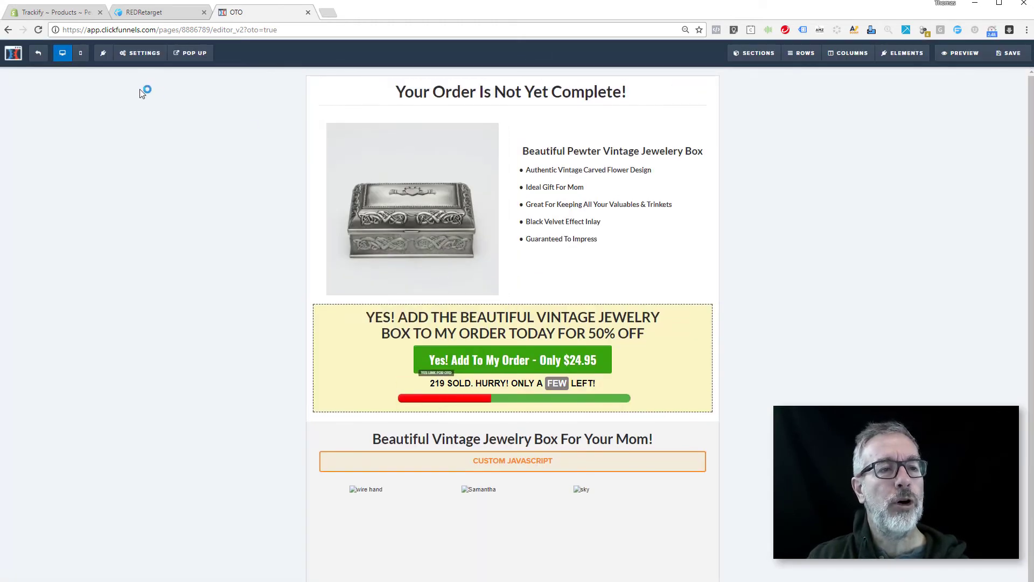
left_click(140, 53)
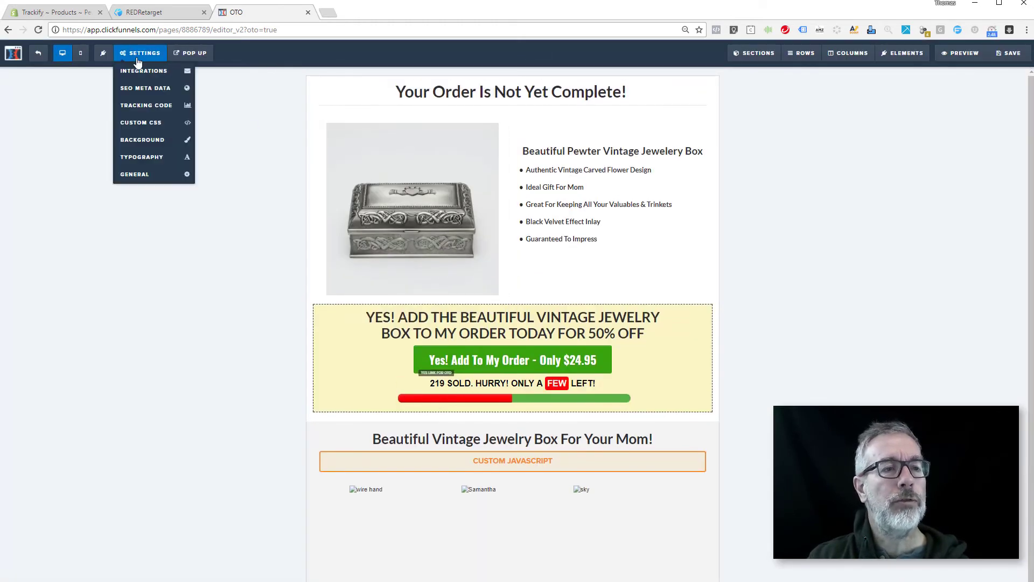
left_click(139, 103)
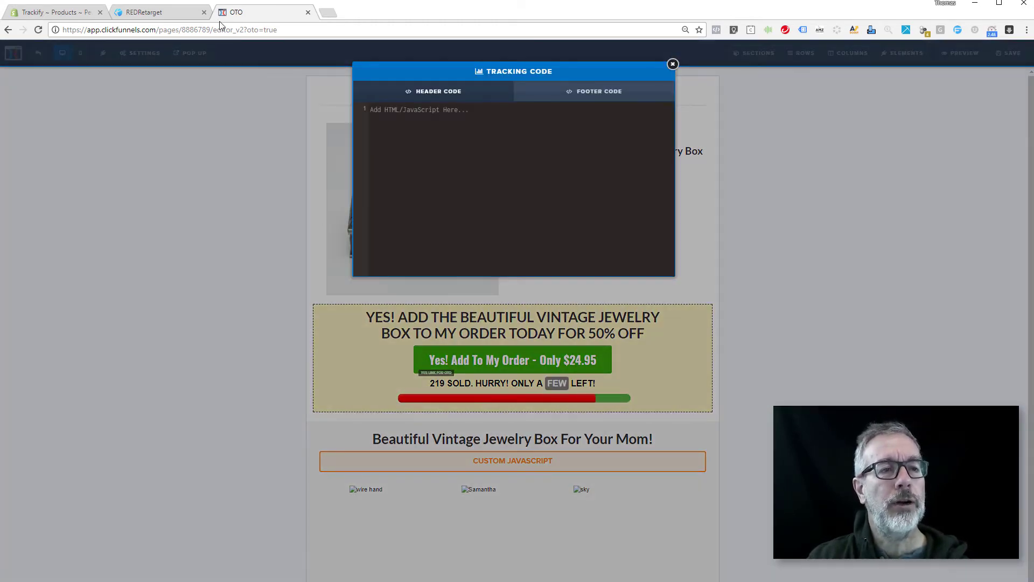
Step: In Trackify, choose the Purchase event, set value 9.95, and select the generated code
left_click(139, 12)
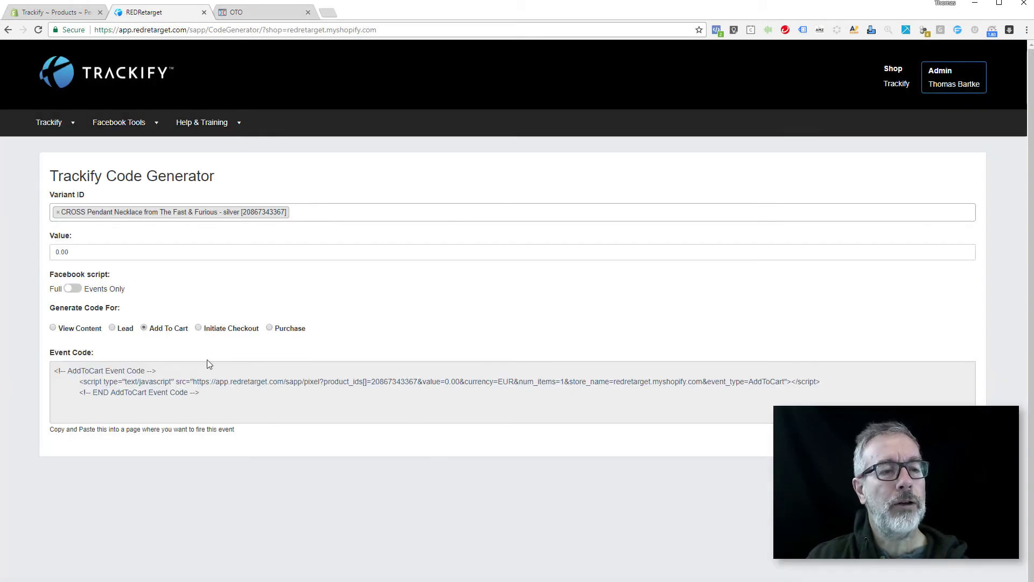
left_click(268, 328)
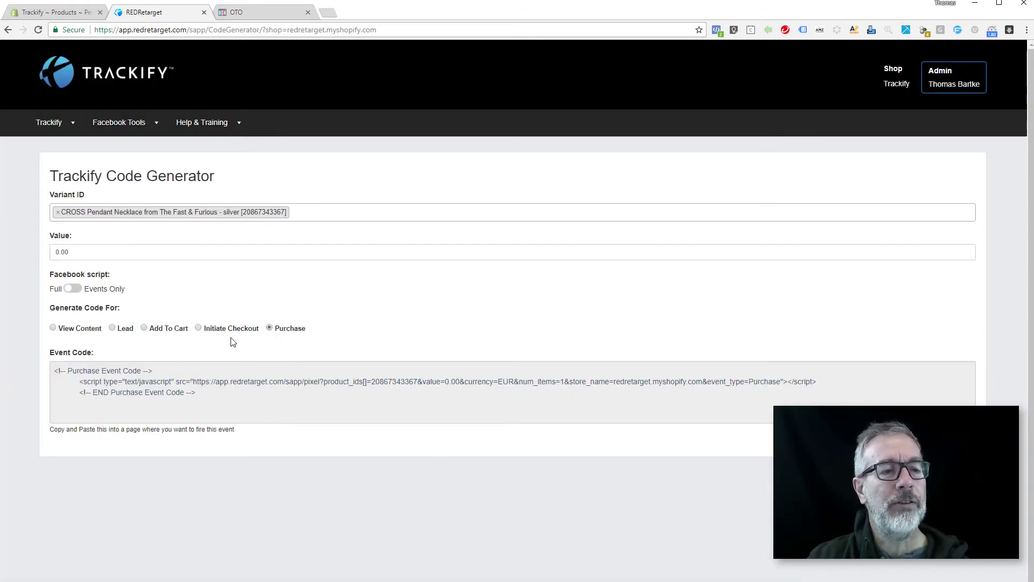
left_click_drag(68, 252, 24, 253)
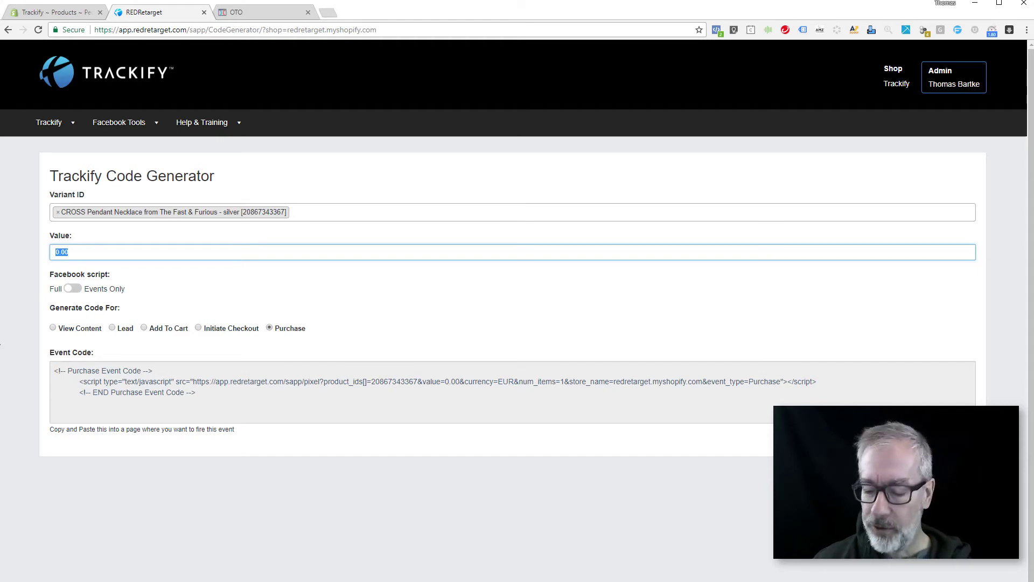
type("9.95")
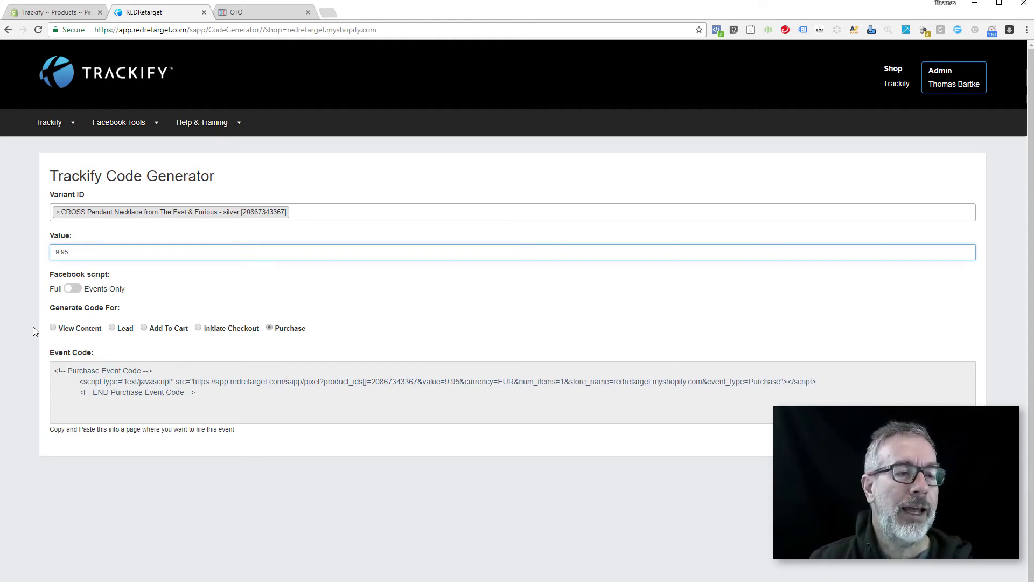
left_click(33, 327)
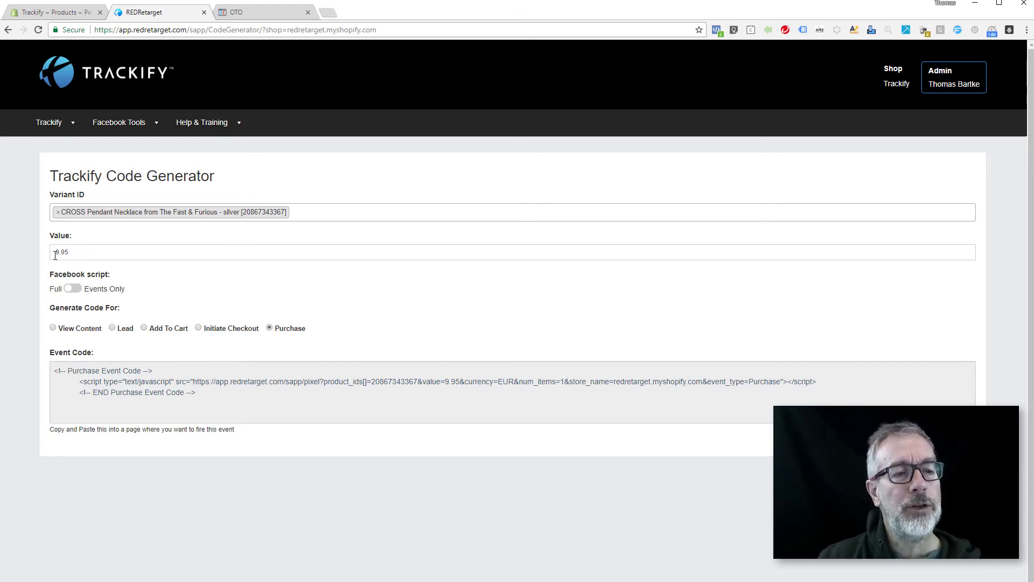
left_click(240, 389)
key("ctrl+c")
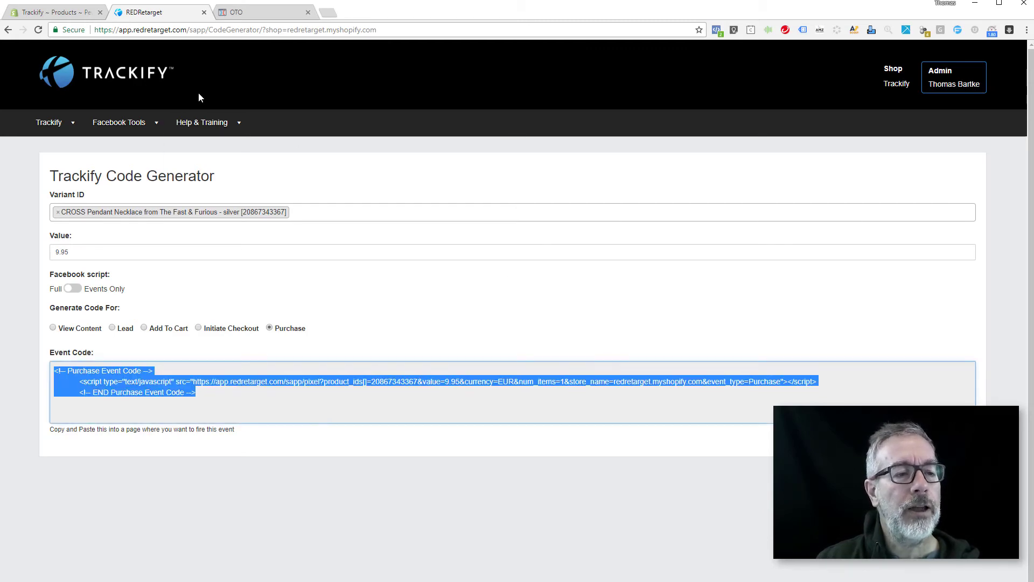
Step: Paste the Purchase event code into the OTO page's header code
left_click(241, 18)
left_click(397, 137)
key("ctrl+v")
key("Return")
key("Return")
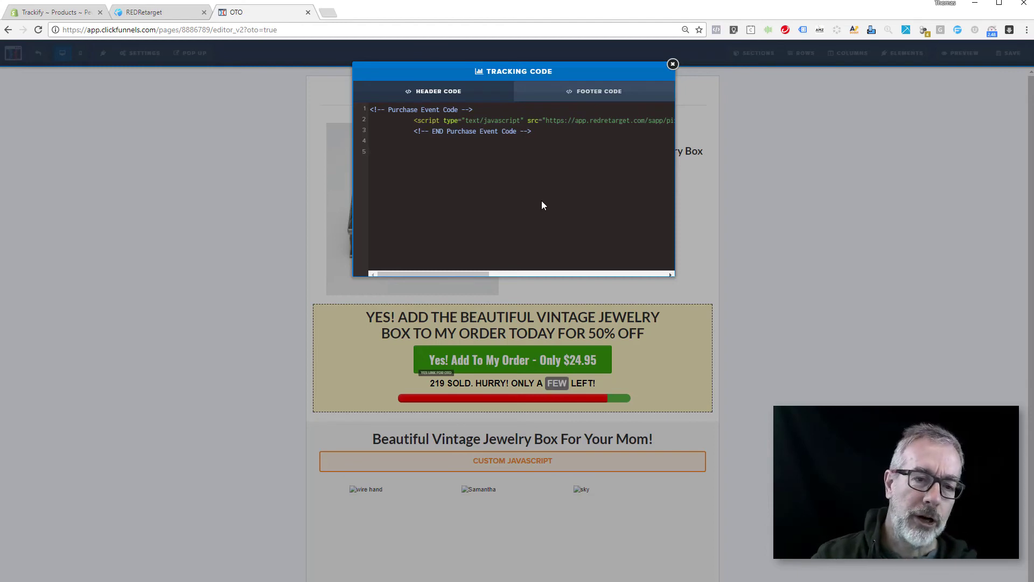
Step: In Trackify, replace the CROSS Pendant Necklace with the Pewter Irish Jewelry Box, valued 24.95
left_click(144, 12)
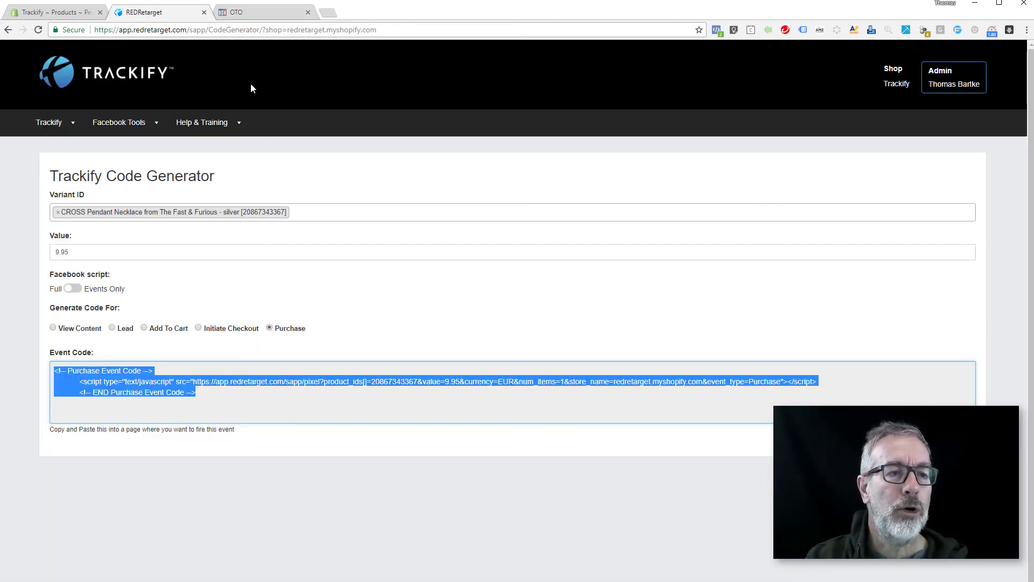
left_click(58, 211)
left_click(74, 212)
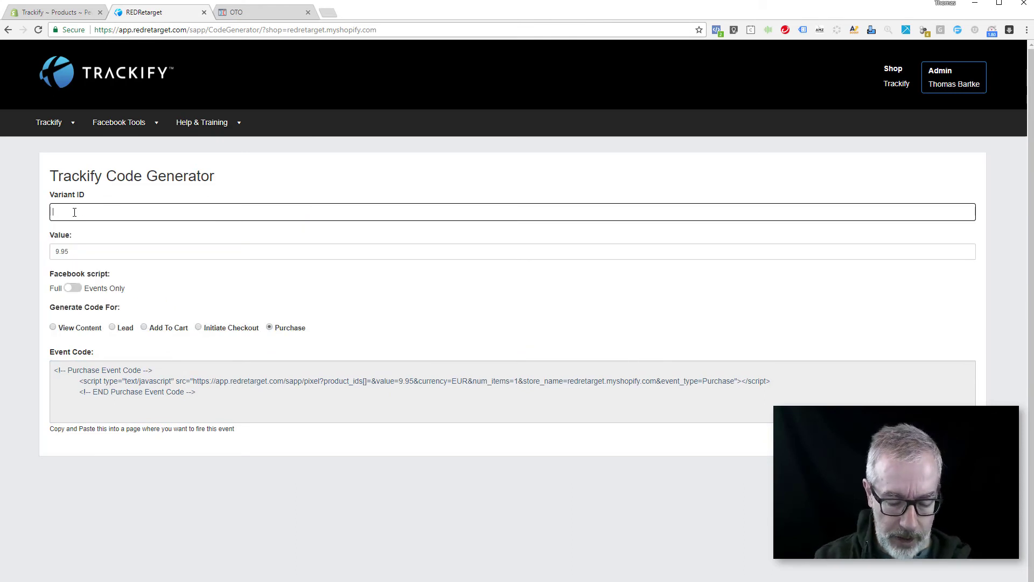
type("irish")
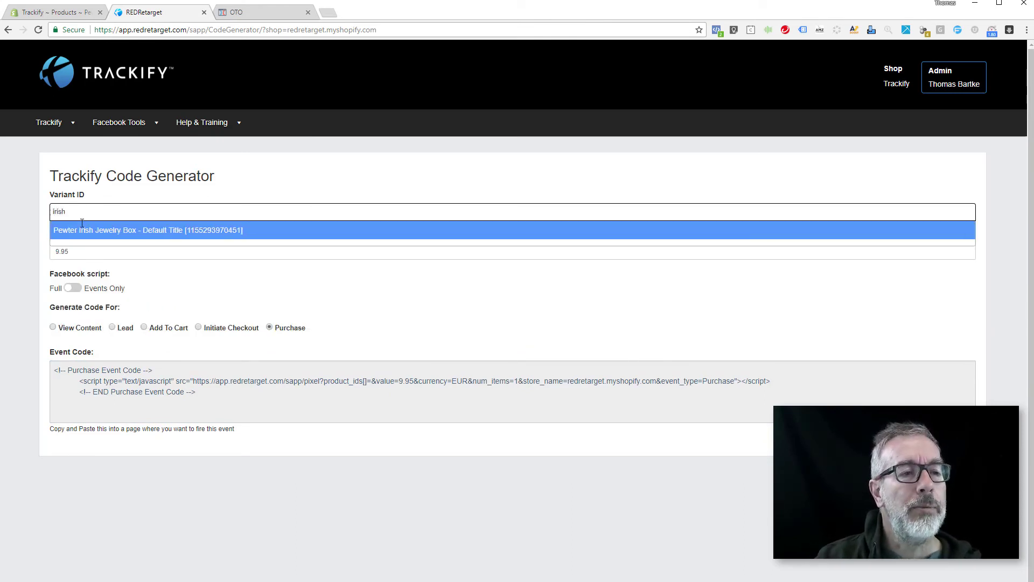
left_click(93, 236)
left_click_drag(70, 254, 42, 256)
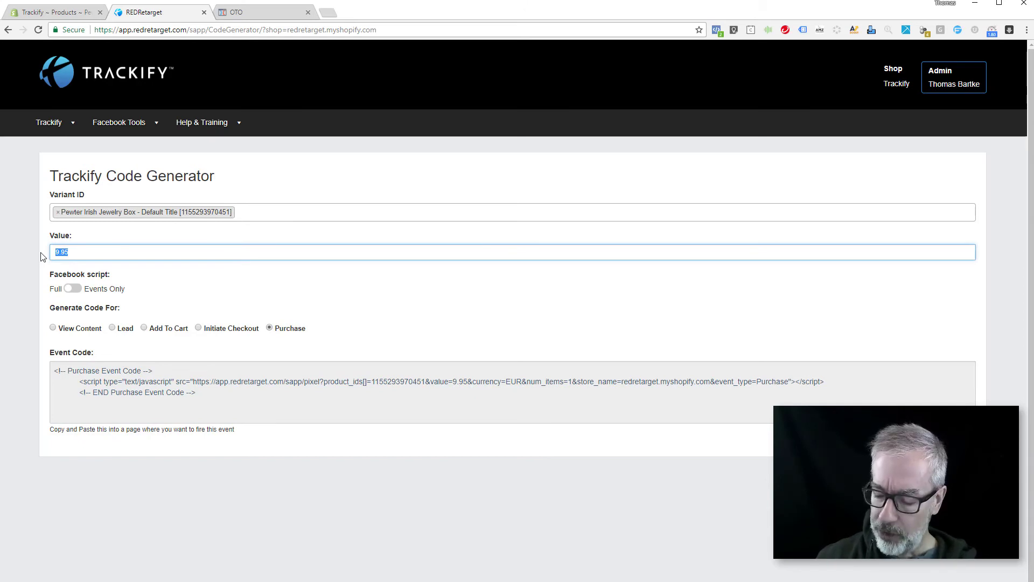
type("24.95")
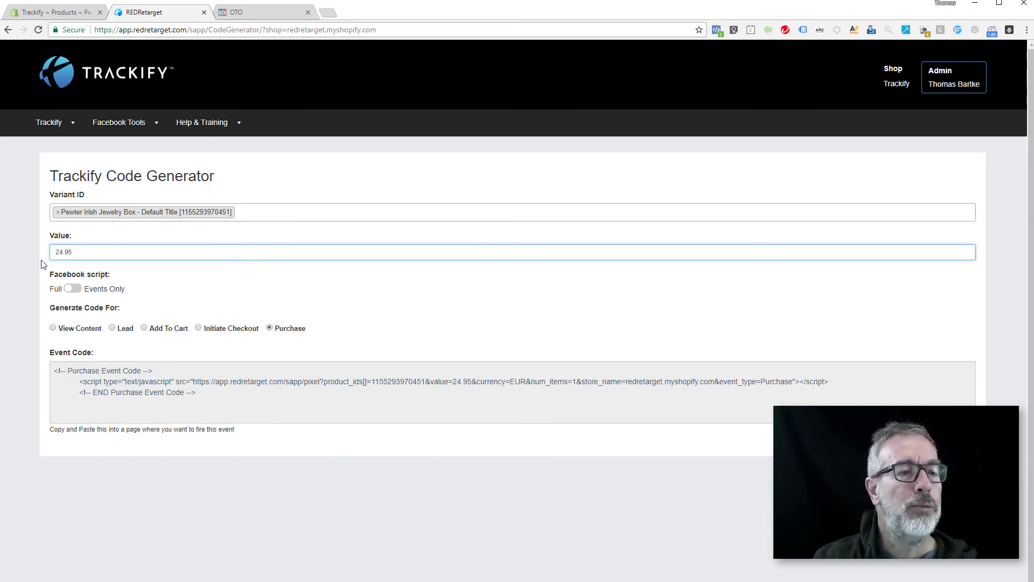
left_click(43, 272)
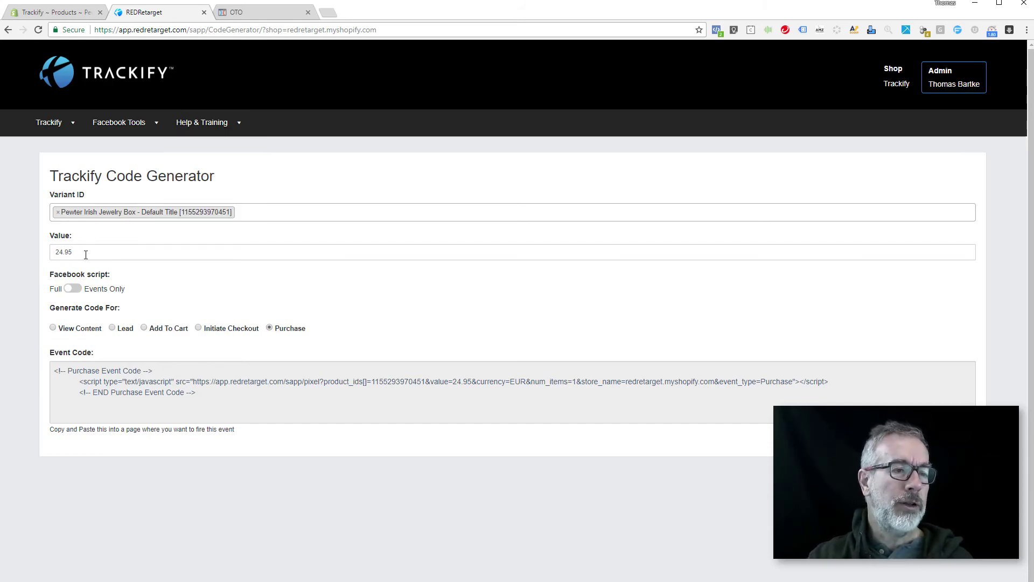
Step: Generate the ViewContent code and paste it below the Purchase code in the OTO header
left_click(53, 328)
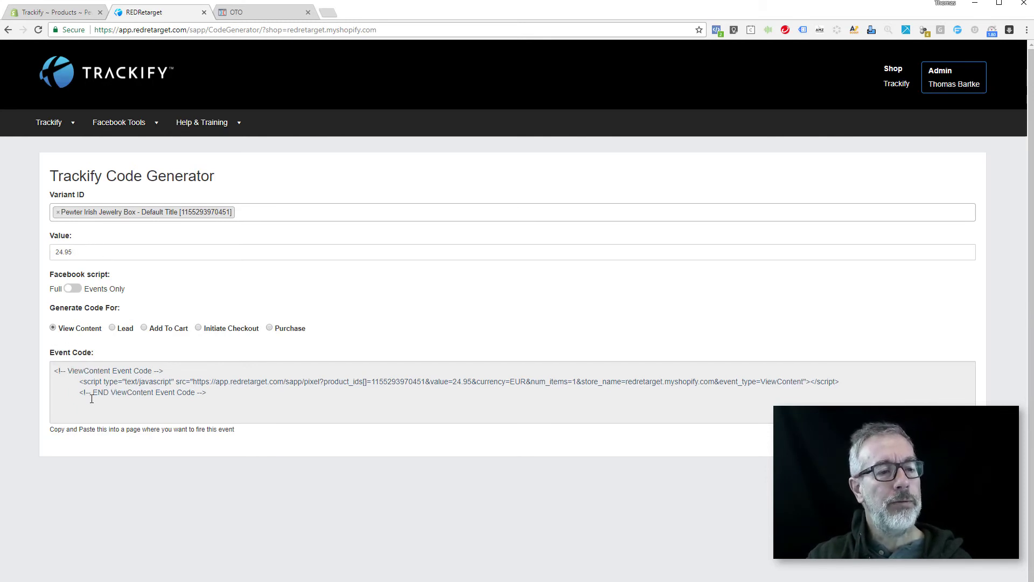
left_click(217, 396)
key("ctrl+c")
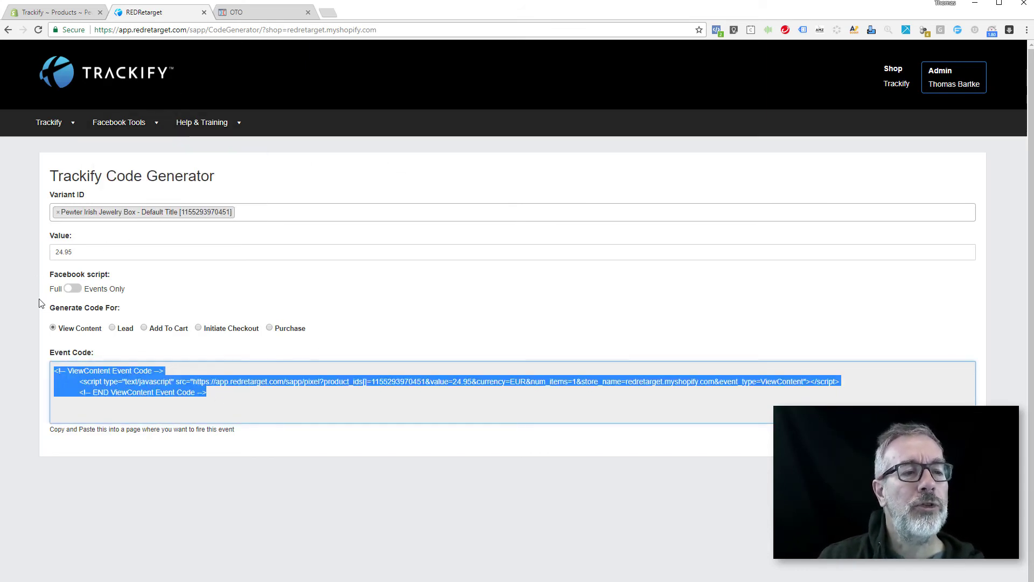
left_click(246, 13)
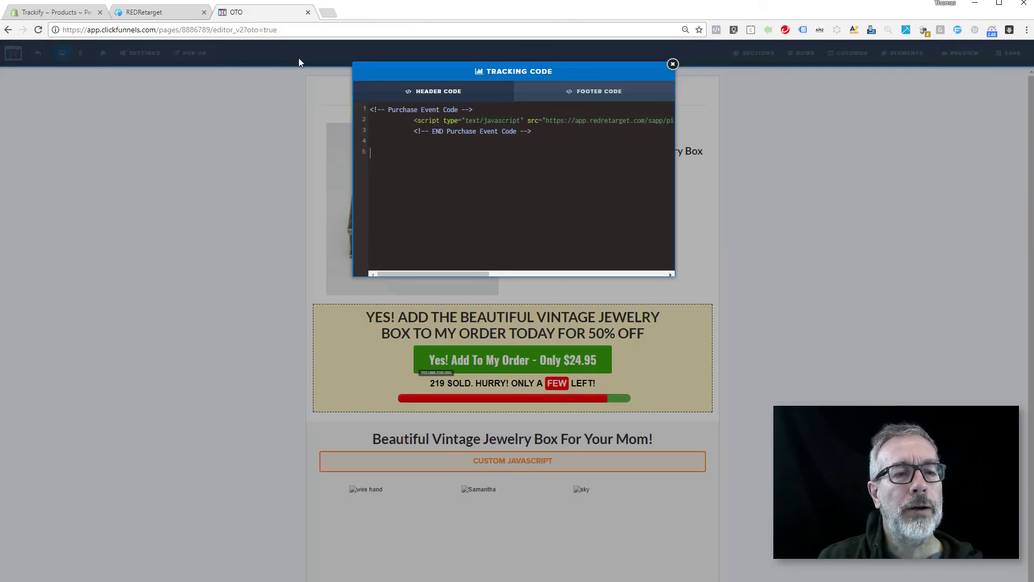
left_click(157, 14)
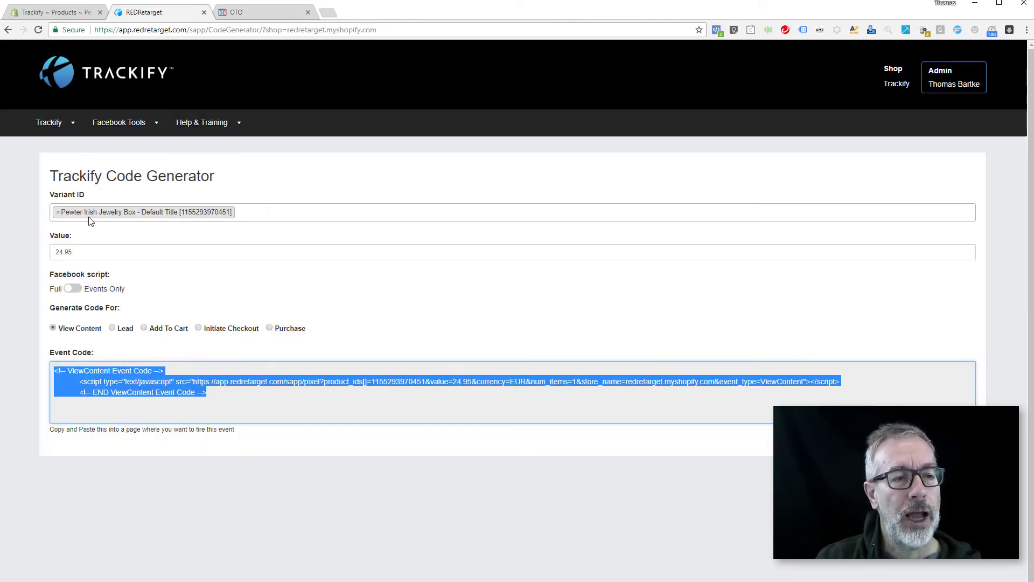
left_click(256, 12)
left_click(379, 178)
key("ctrl+v")
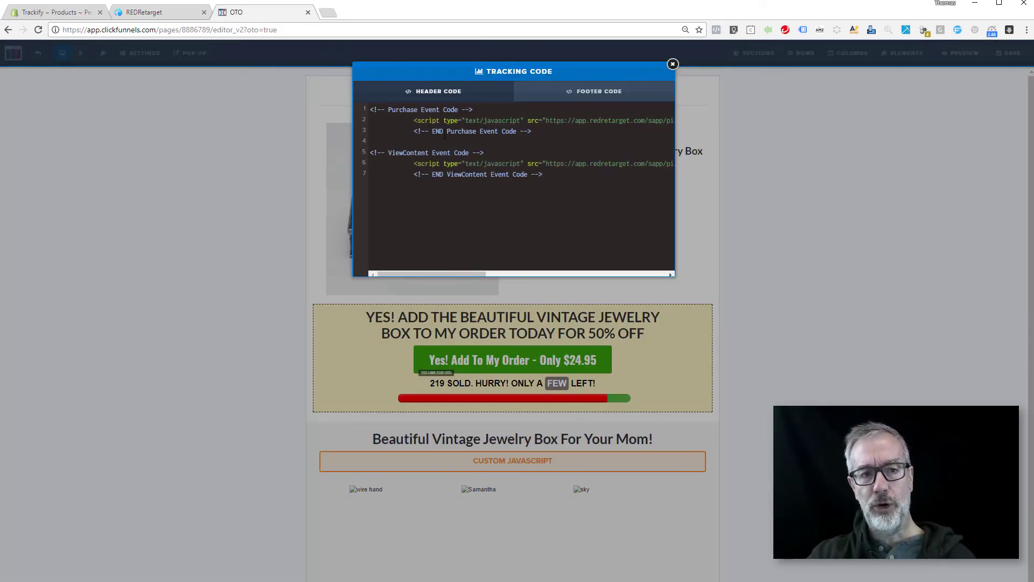
Step: Save the OTO page, exit the editor and open the OTO page preview
left_click(673, 65)
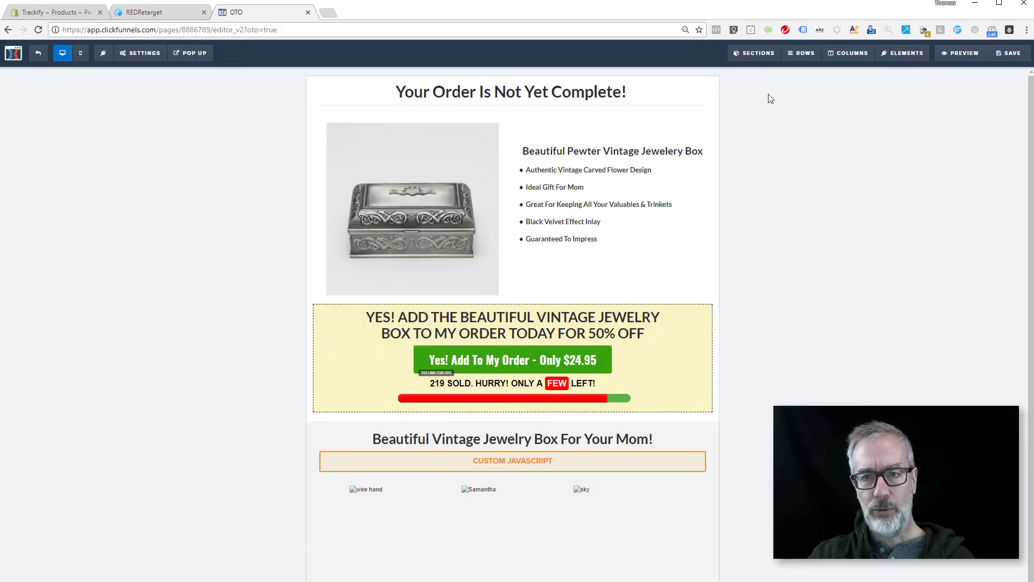
left_click(1010, 53)
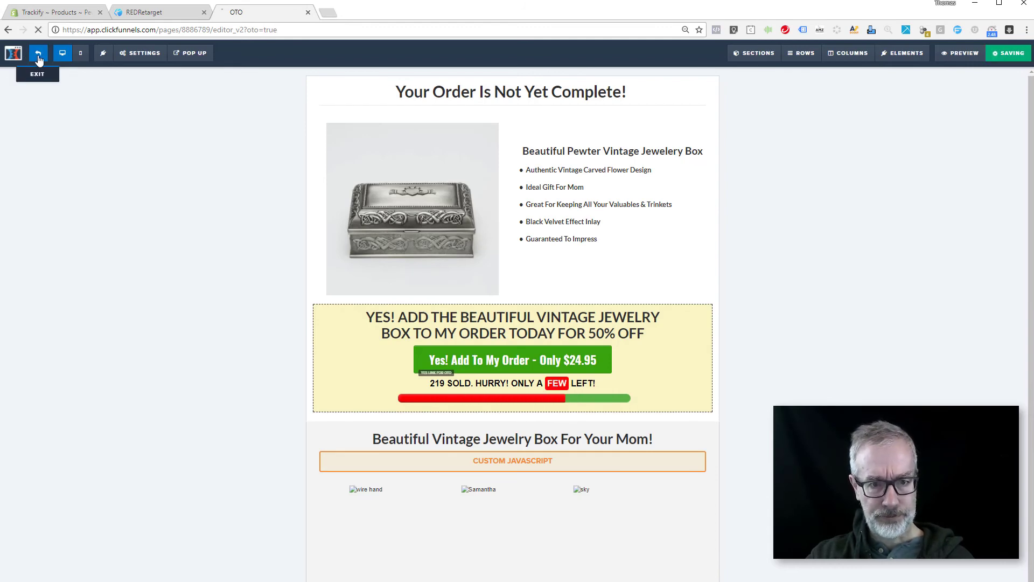
left_click(10, 54)
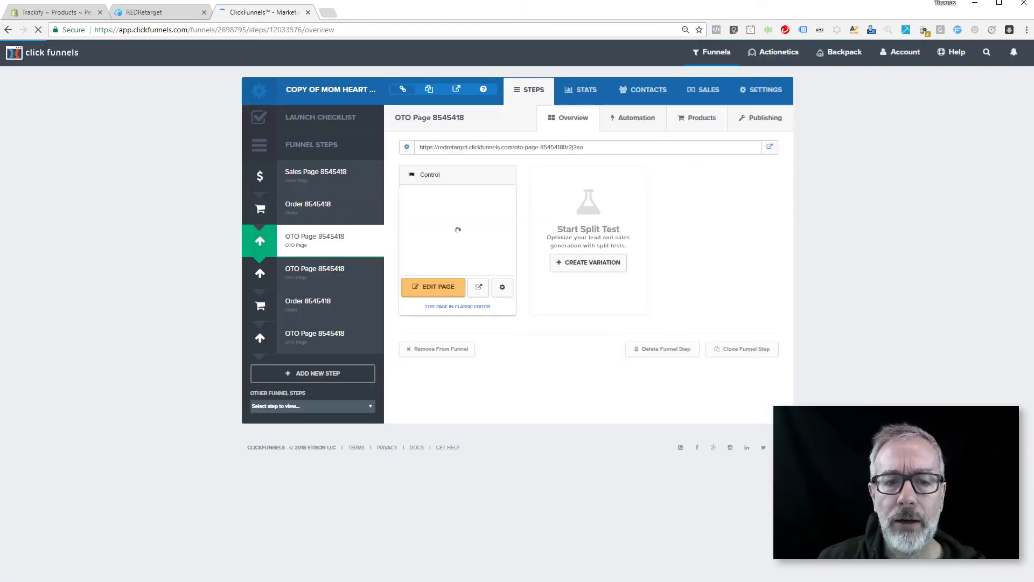
left_click(479, 289)
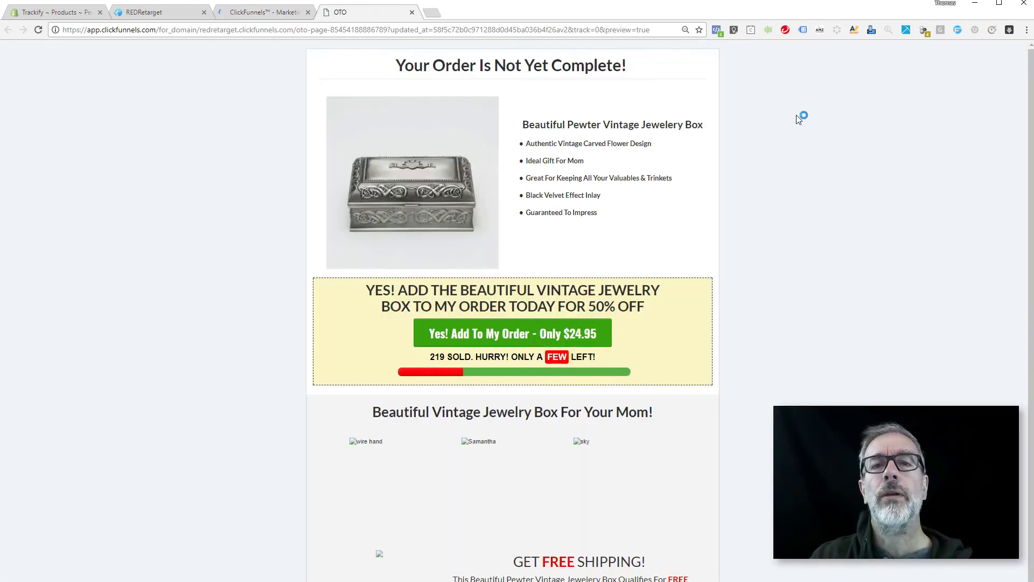
Step: In Pixel Helper, check that the Purchase event fires with value 9.95
left_click(717, 31)
left_click(716, 30)
left_click(466, 196)
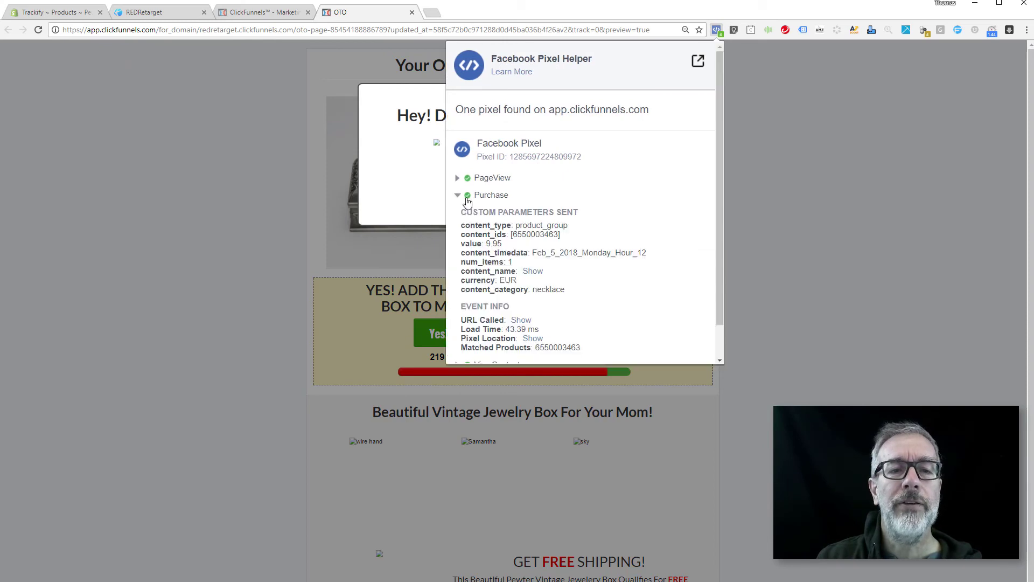
mouse_move(498, 243)
left_mouse_down()
mouse_move(485, 244)
mouse_move(504, 245)
left_mouse_up()
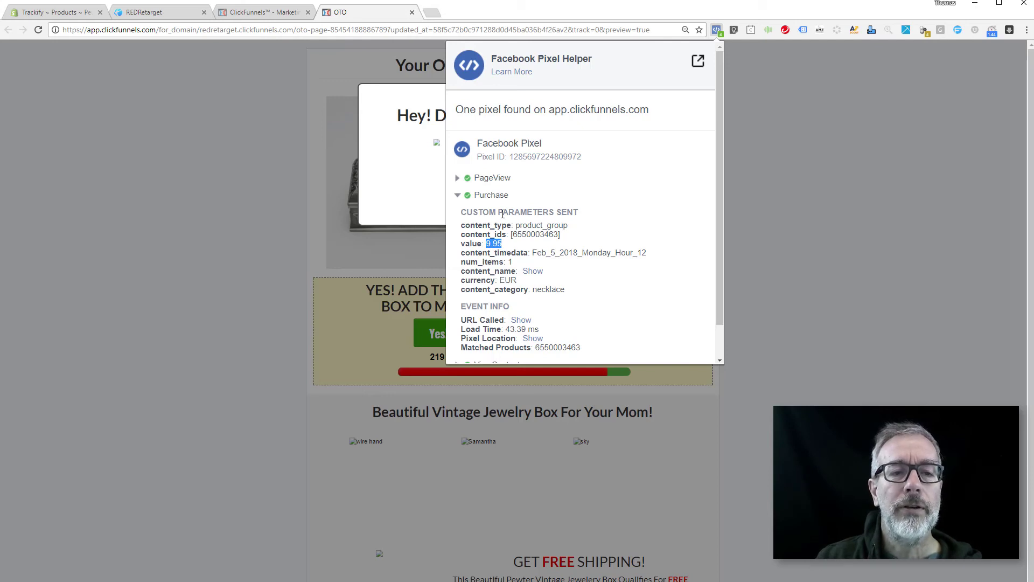
left_click(459, 197)
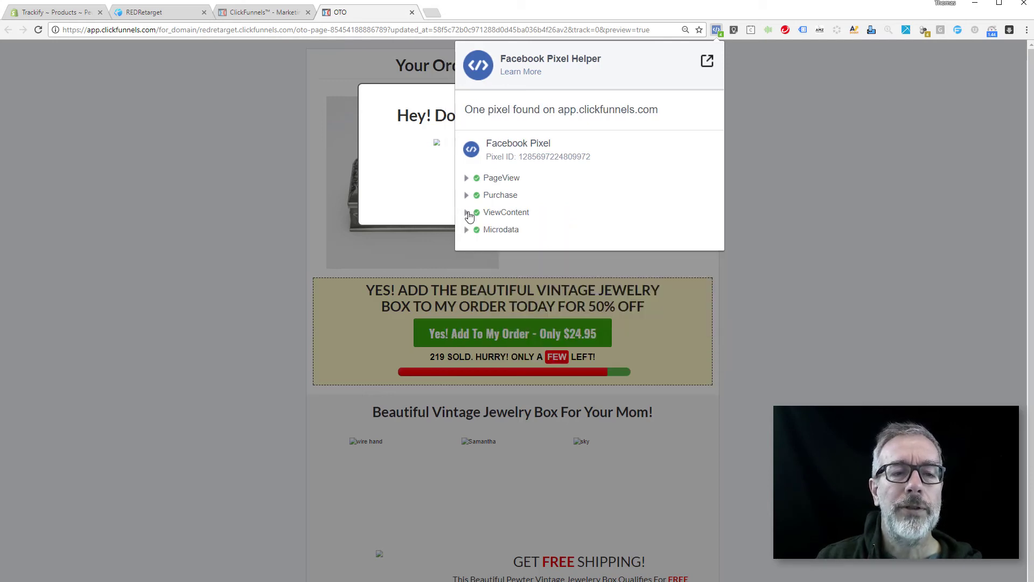
Step: Inspect the ViewContent event's parameters, including its 0.00 value and event name
left_click(468, 213)
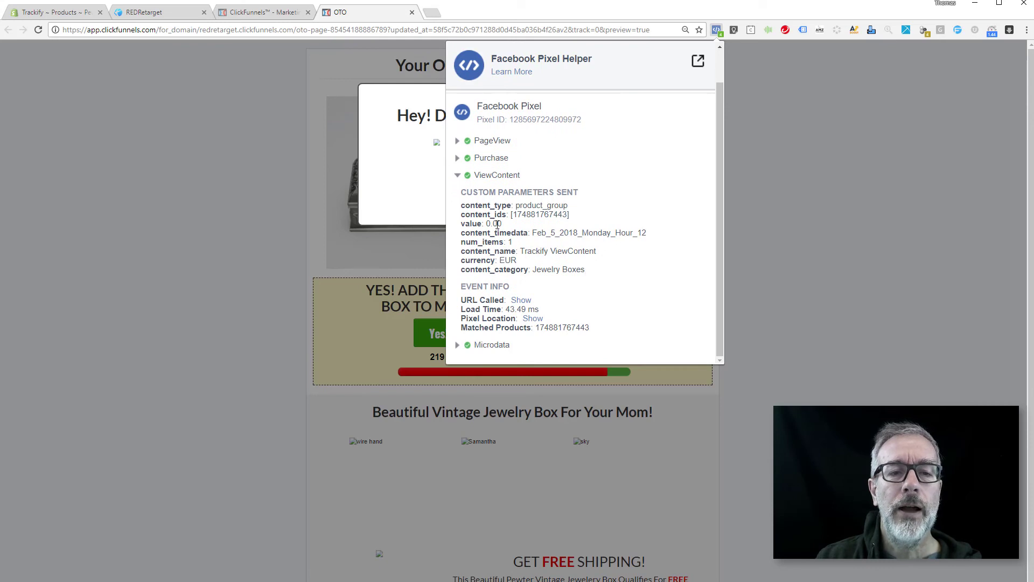
left_click_drag(501, 224, 487, 224)
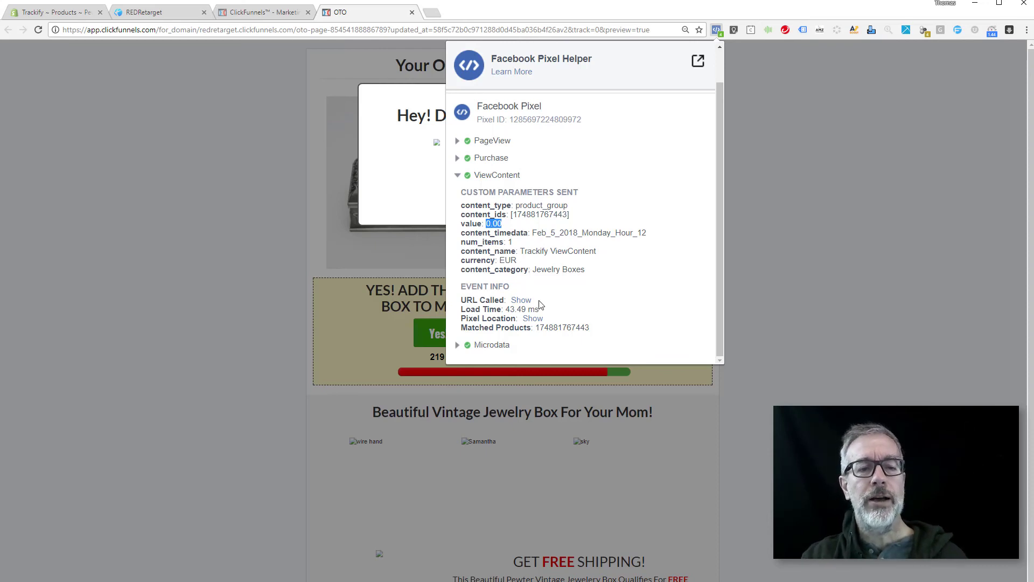
left_click(520, 230)
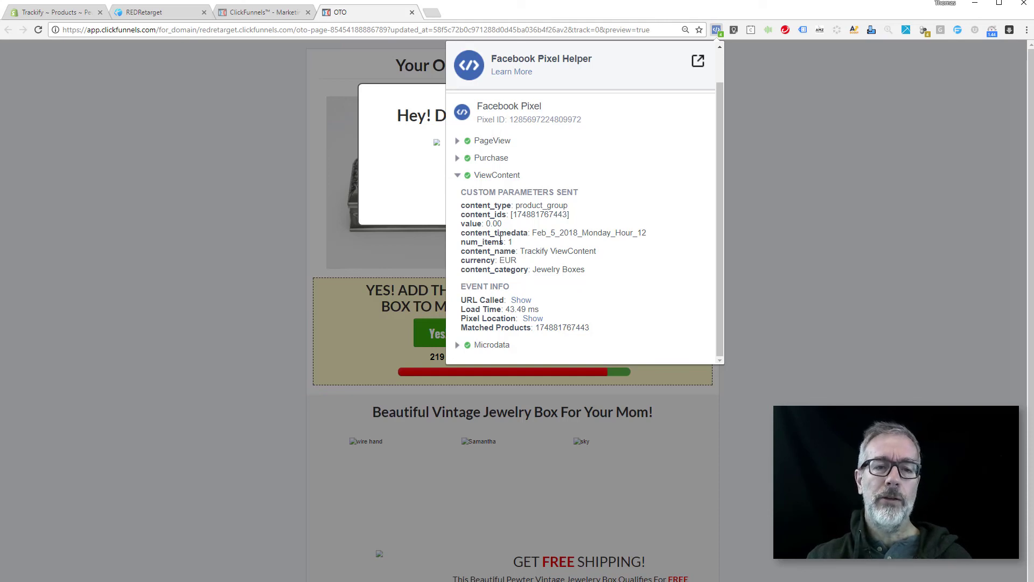
left_click_drag(487, 224, 507, 229)
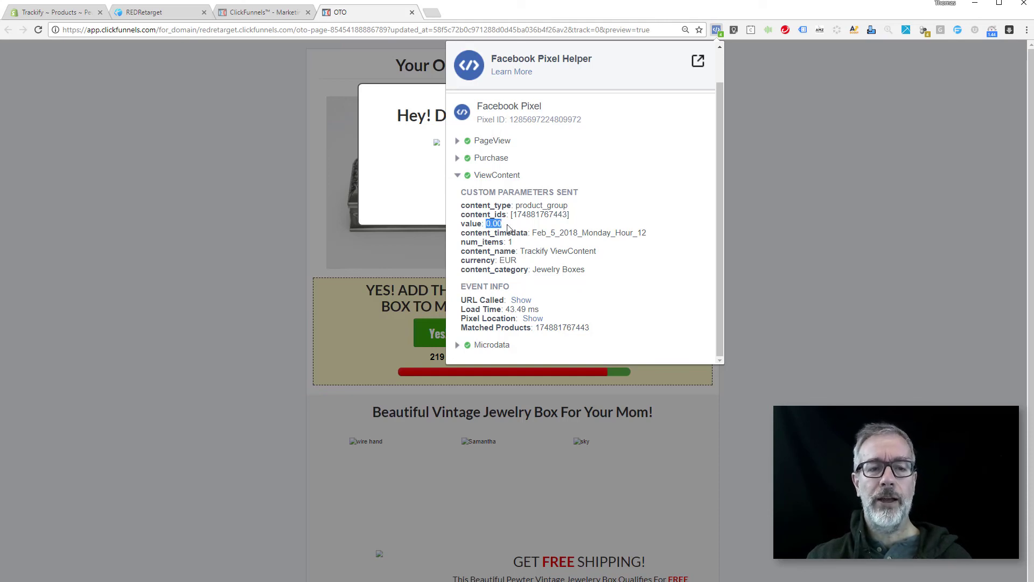
left_click(522, 231)
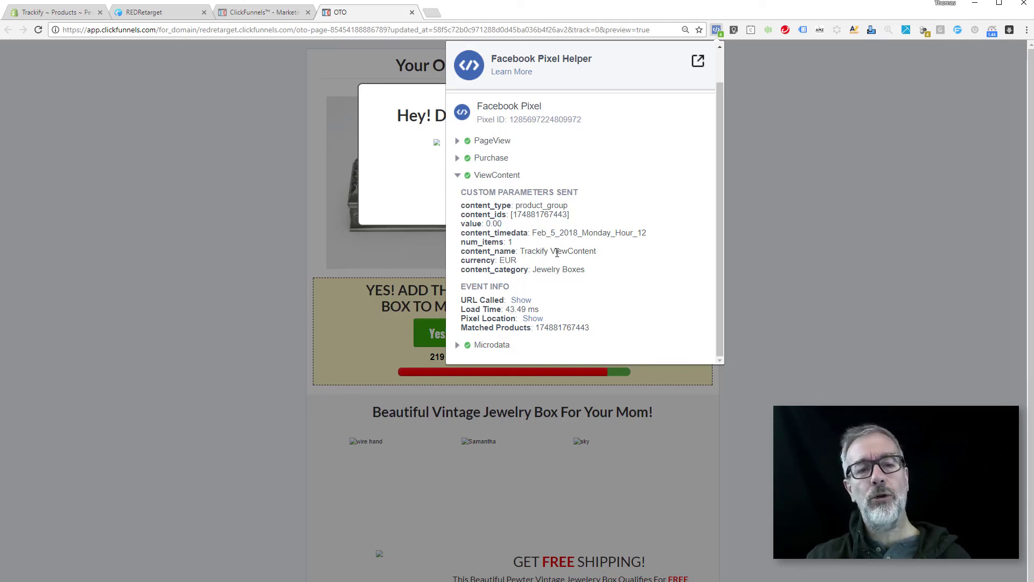
left_click_drag(551, 251, 595, 253)
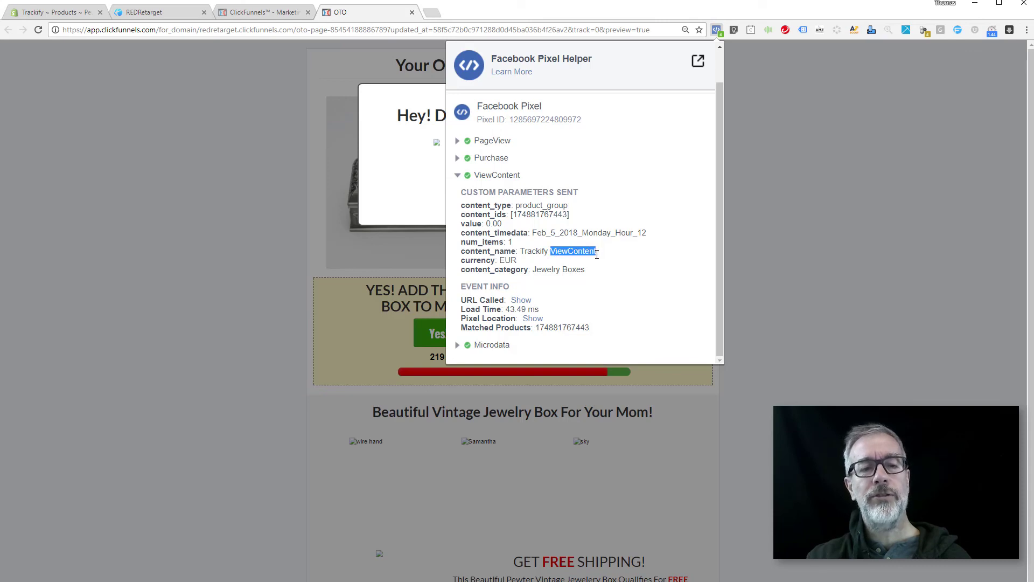
left_click(604, 274)
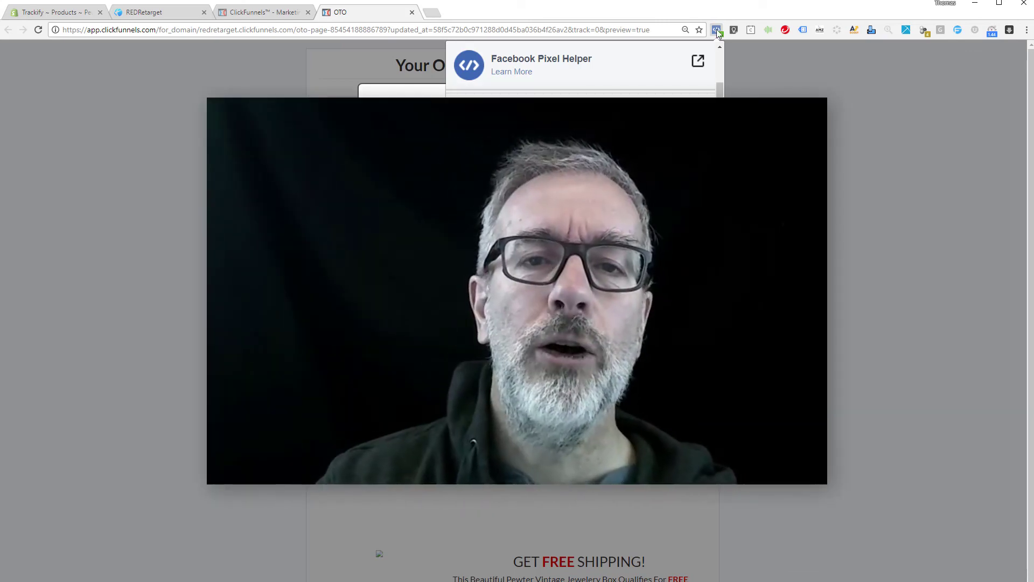
Step: Close Pixel Helper and the OTO page's popup overlay, then return to Trackify's code generator
left_click(716, 30)
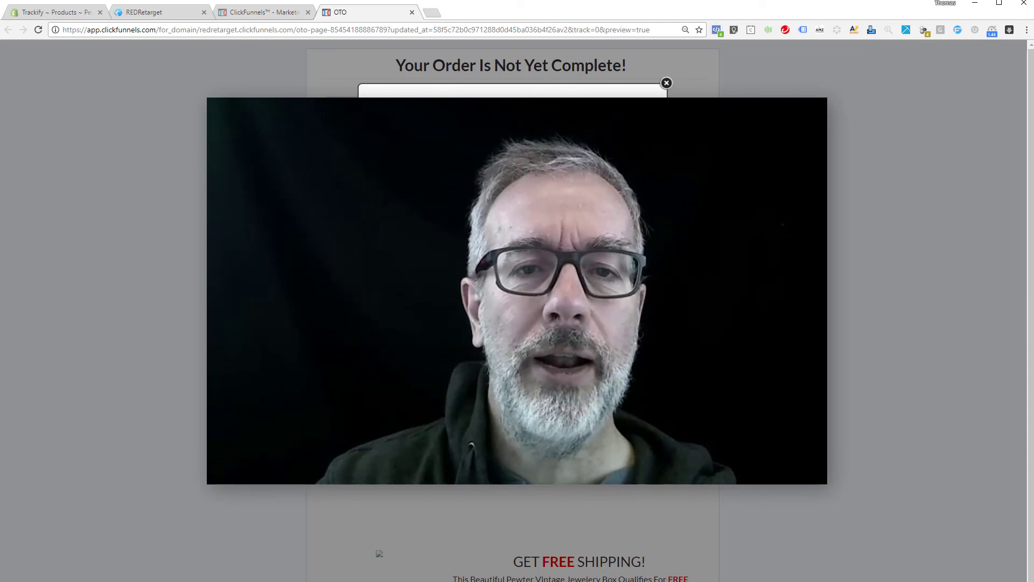
left_click(289, 55)
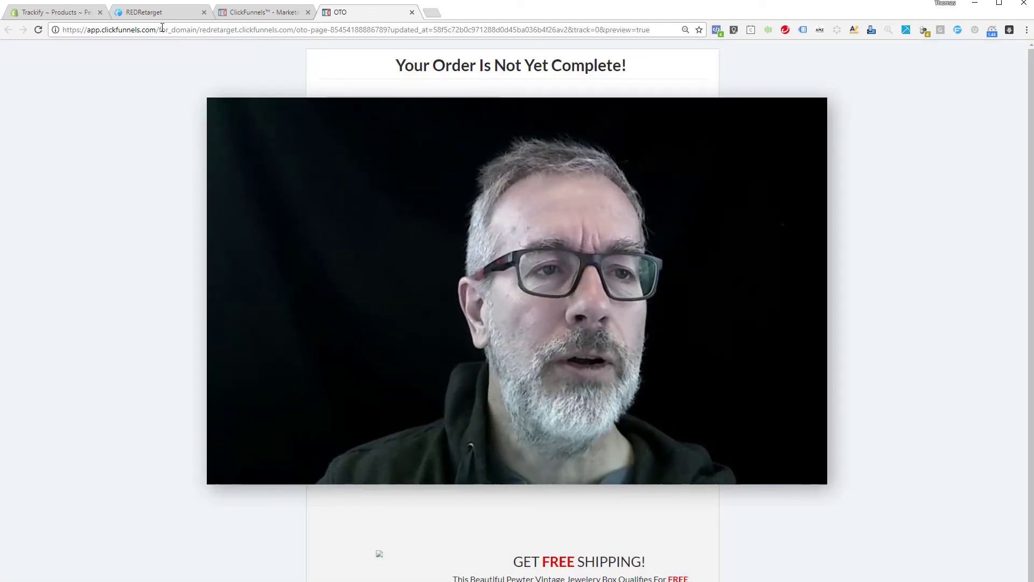
left_click(143, 13)
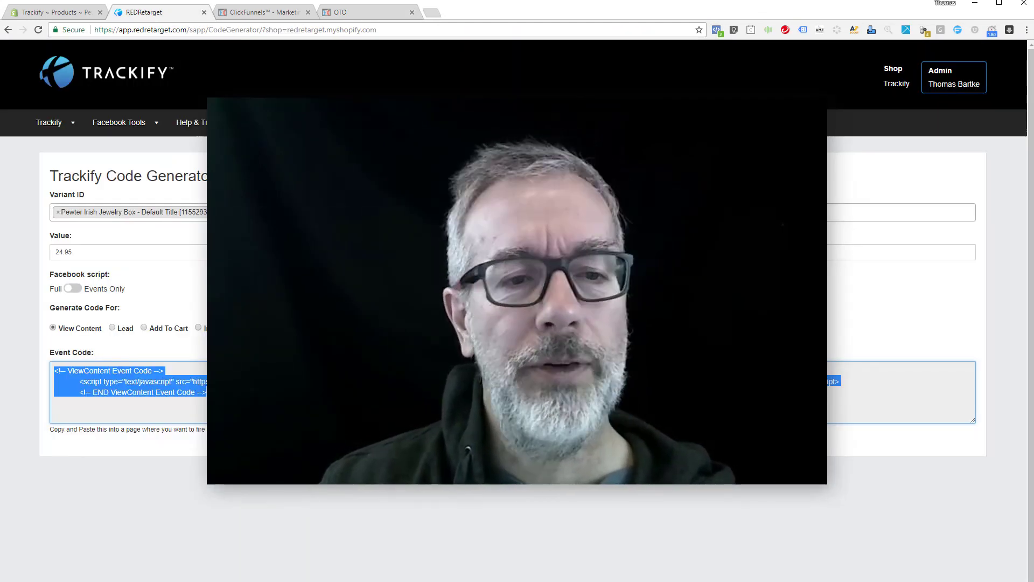